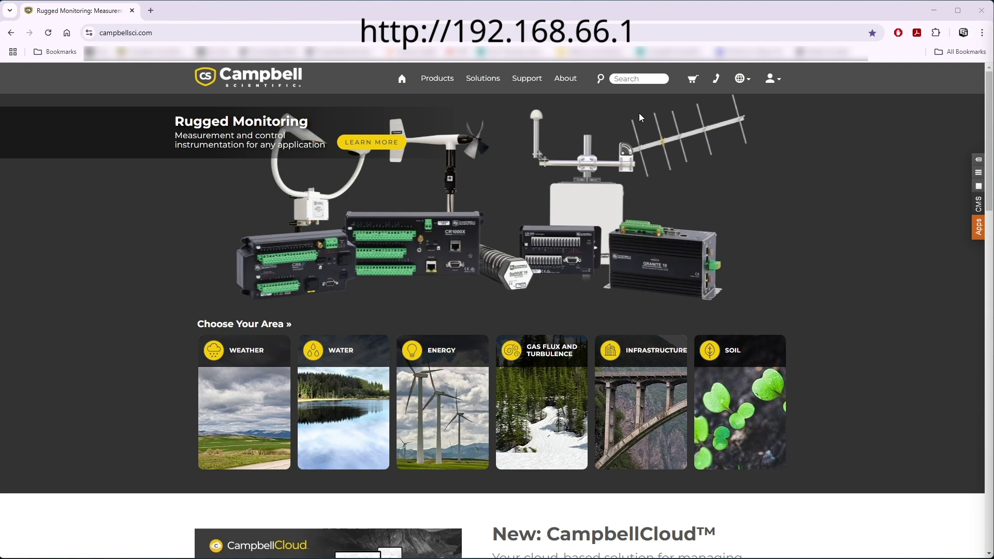
# Step: Browse the logger's web pages at 192.168.66.1: data, CPU files, settings and clock utilities
pyautogui.click(236, 32)
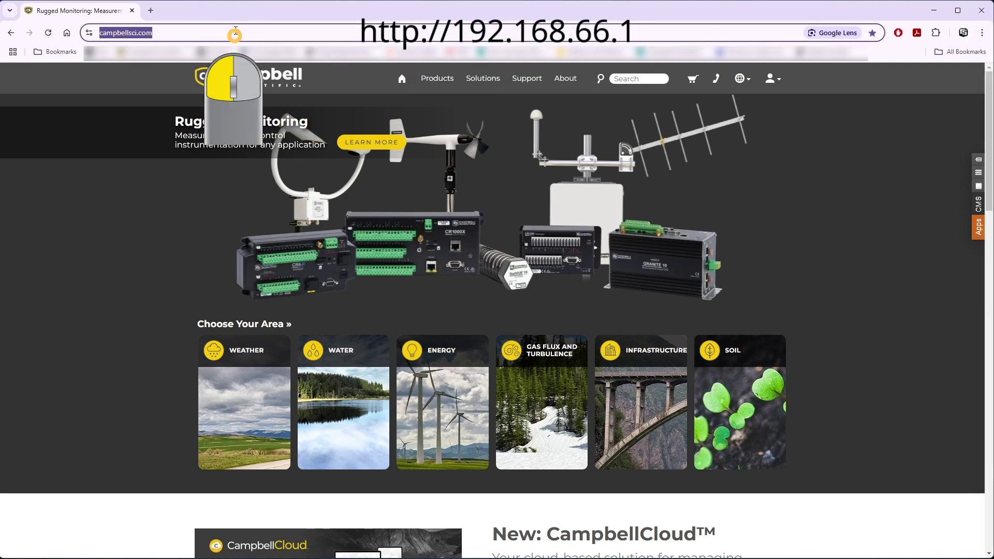
pyautogui.write('http')
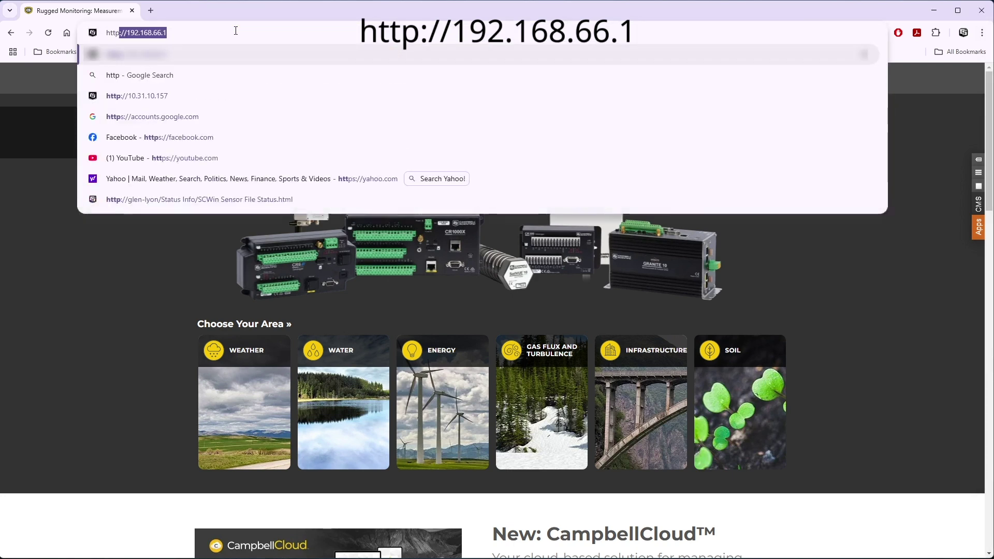
pyautogui.write(':/')
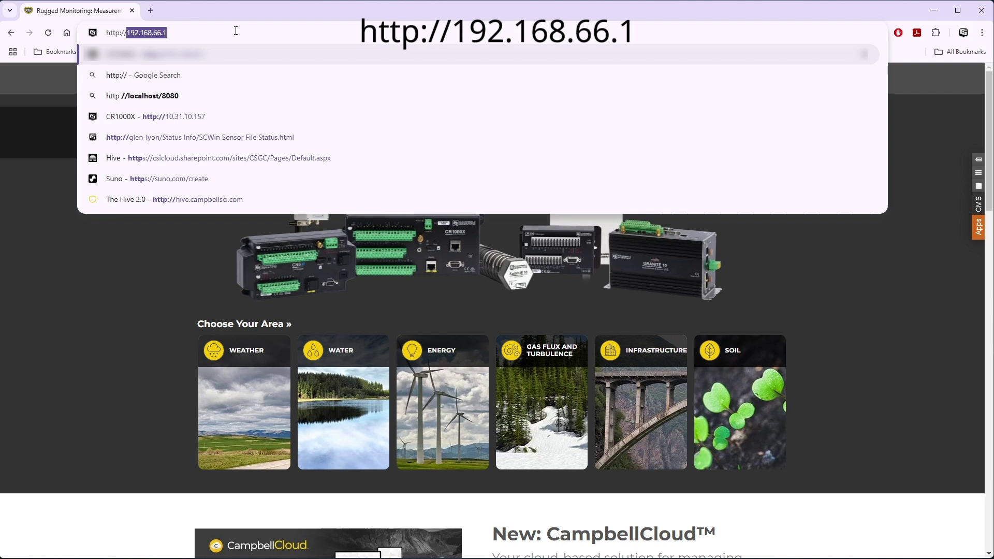
pyautogui.write('/192.168')
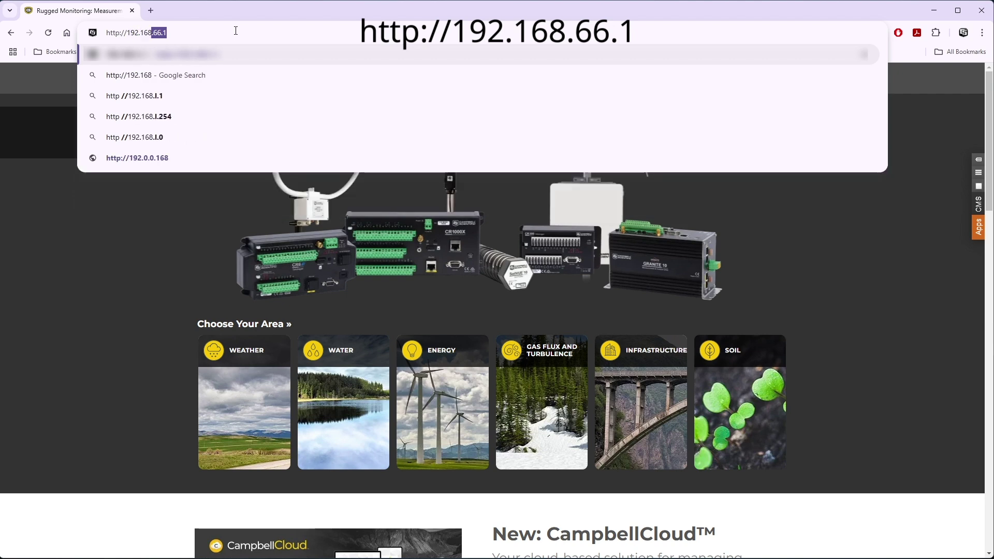
pyautogui.write('.66.1')
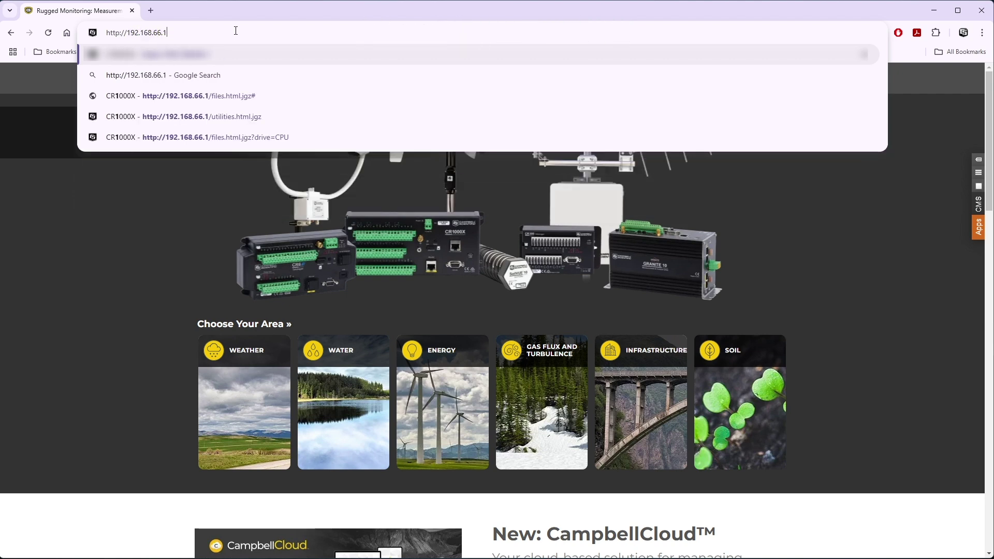
pyautogui.press('Return')
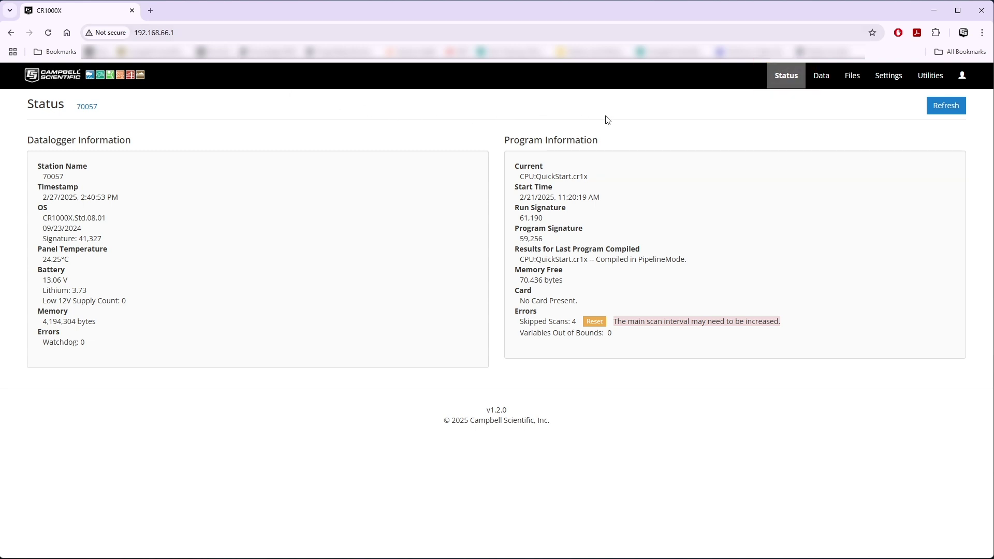
pyautogui.click(821, 83)
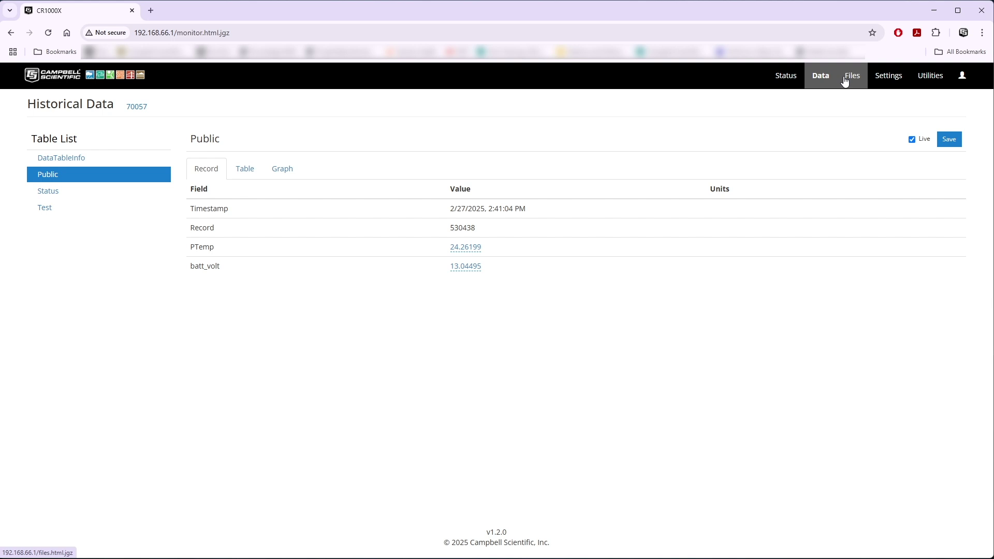
pyautogui.click(845, 81)
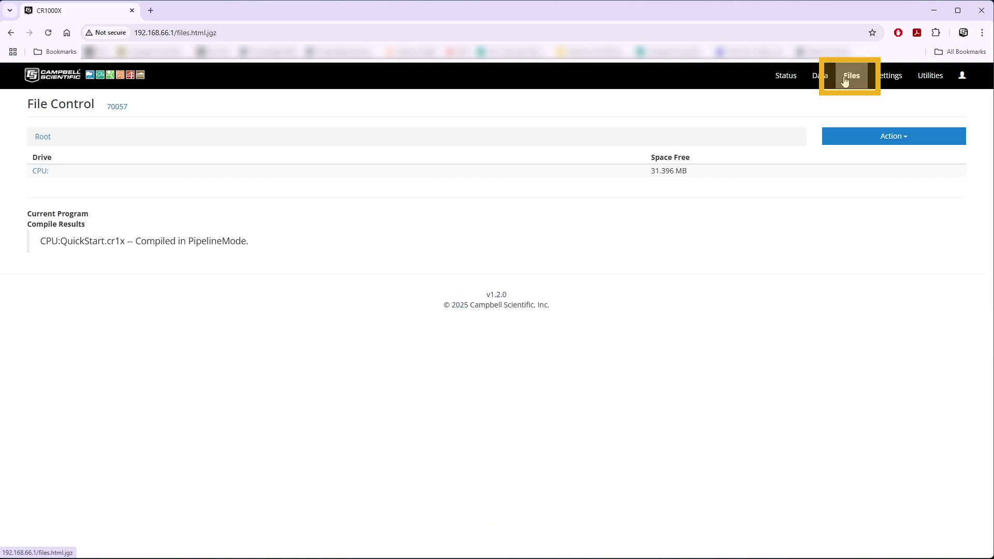
pyautogui.click(40, 174)
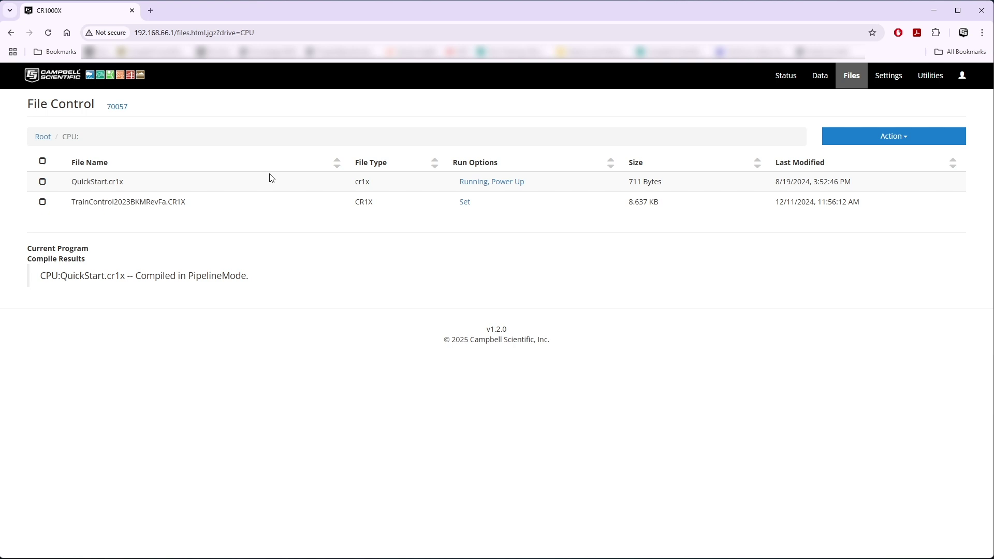
pyautogui.click(877, 81)
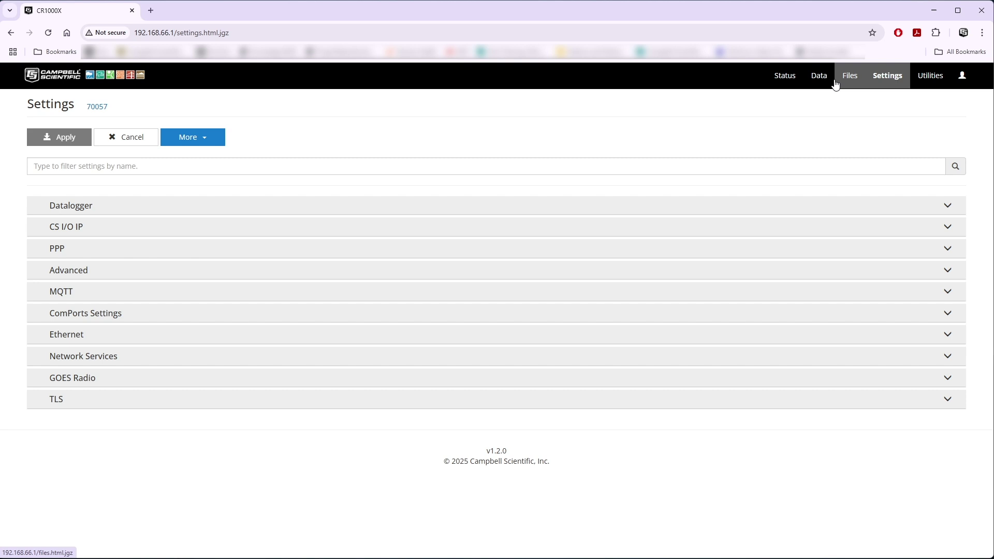
pyautogui.click(932, 79)
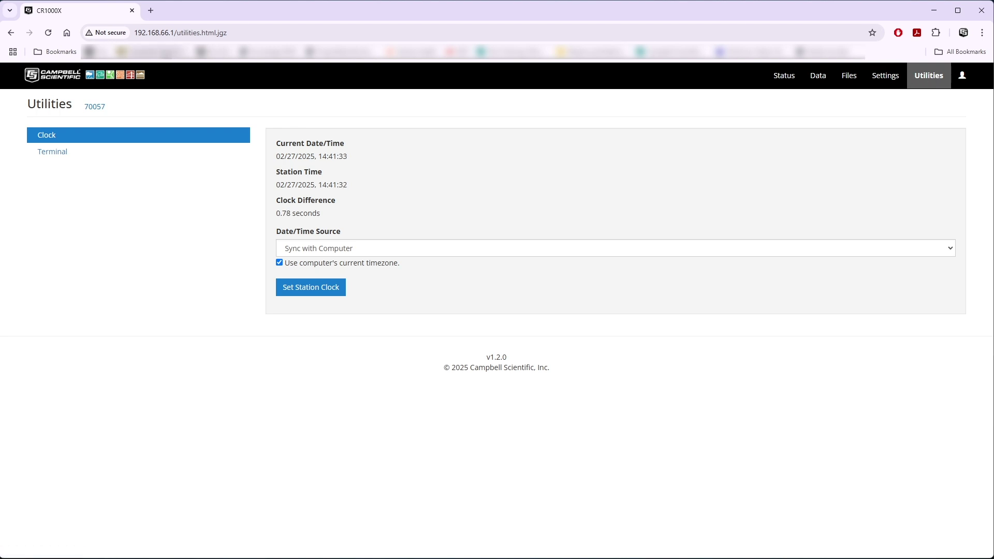
pyautogui.click(155, 52)
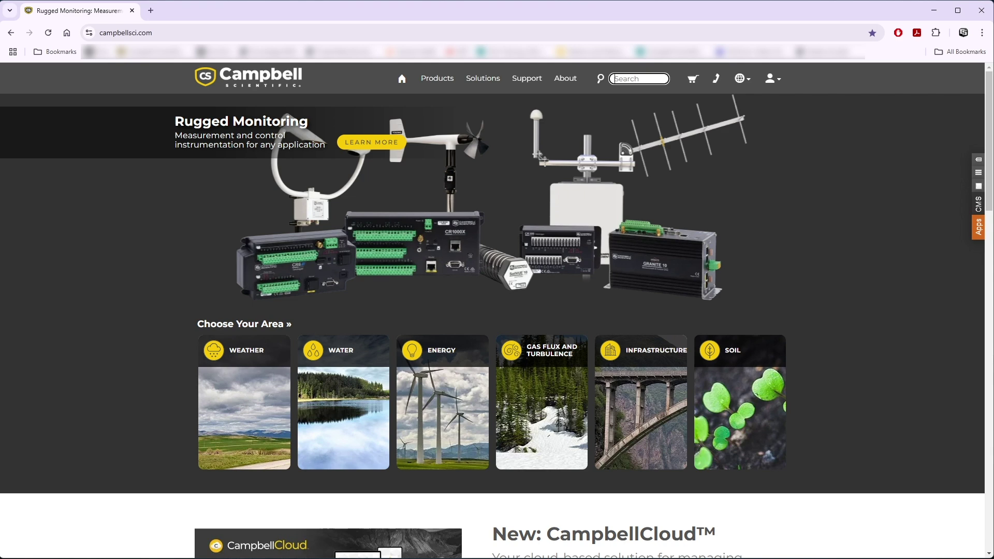
# Step: Launch Device Configuration Utility from LoggerNet, choose IP connection and search for dataloggers
pyautogui.click(762, 533)
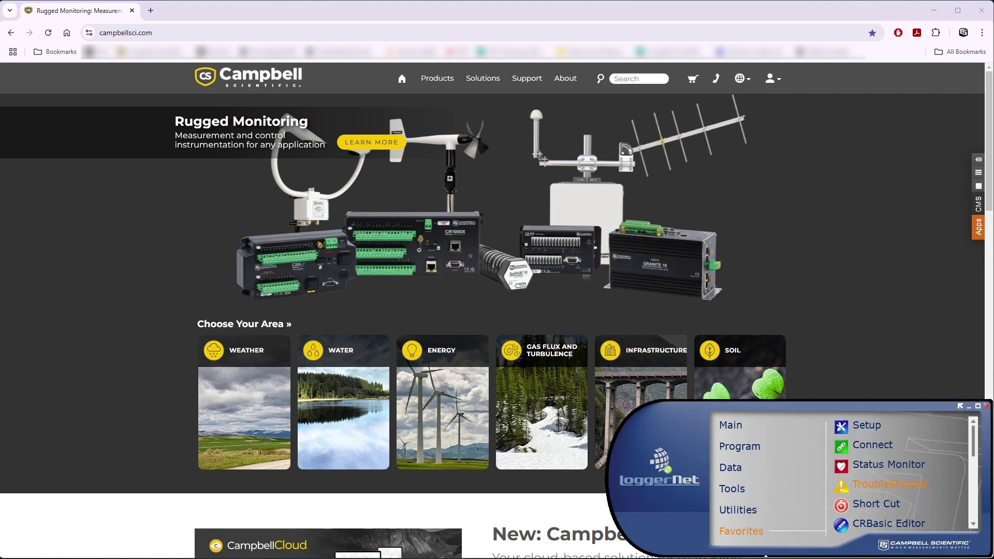
pyautogui.click(738, 510)
pyautogui.click(839, 430)
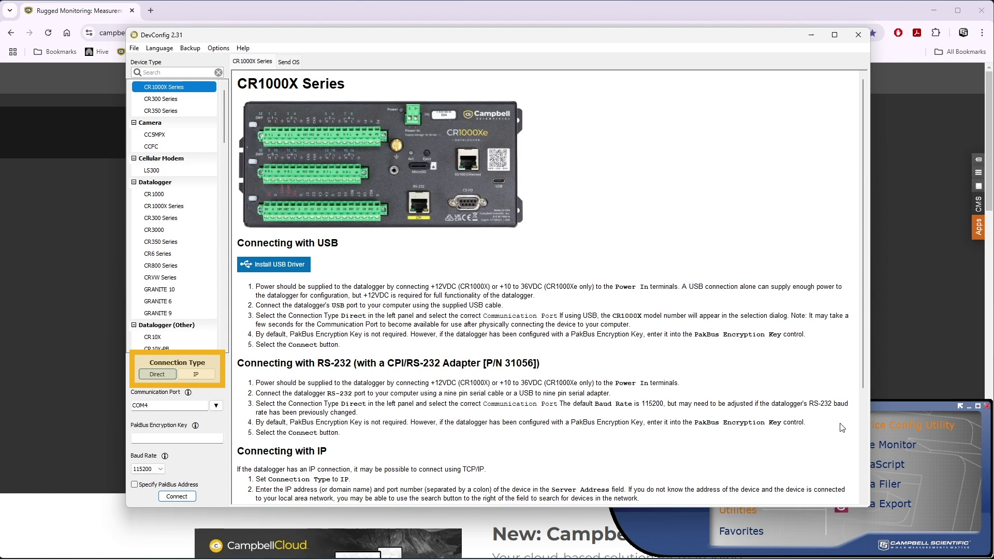
pyautogui.click(196, 375)
pyautogui.click(216, 406)
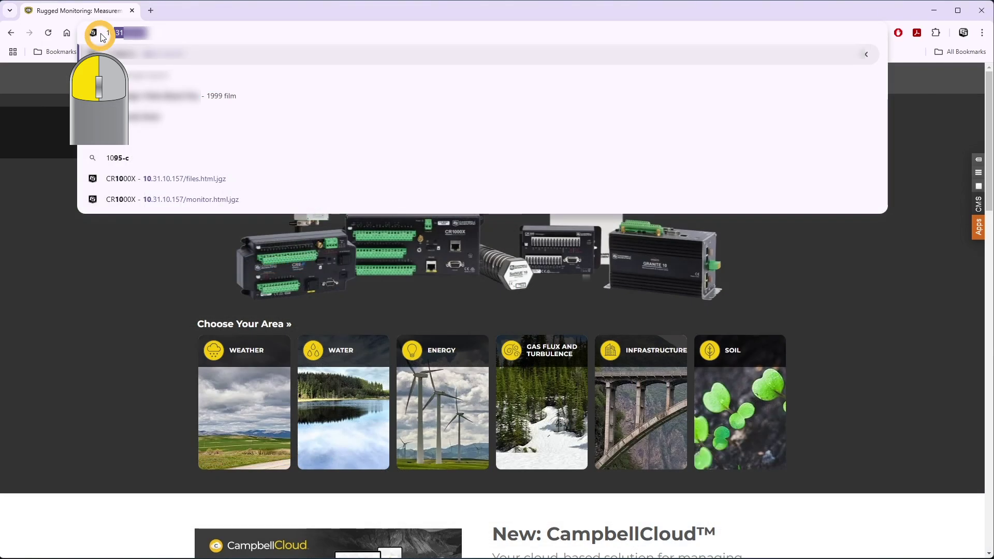
# Step: Open the logger's web page at 10.31.10.157 and sign in as admin
pyautogui.write('.10')
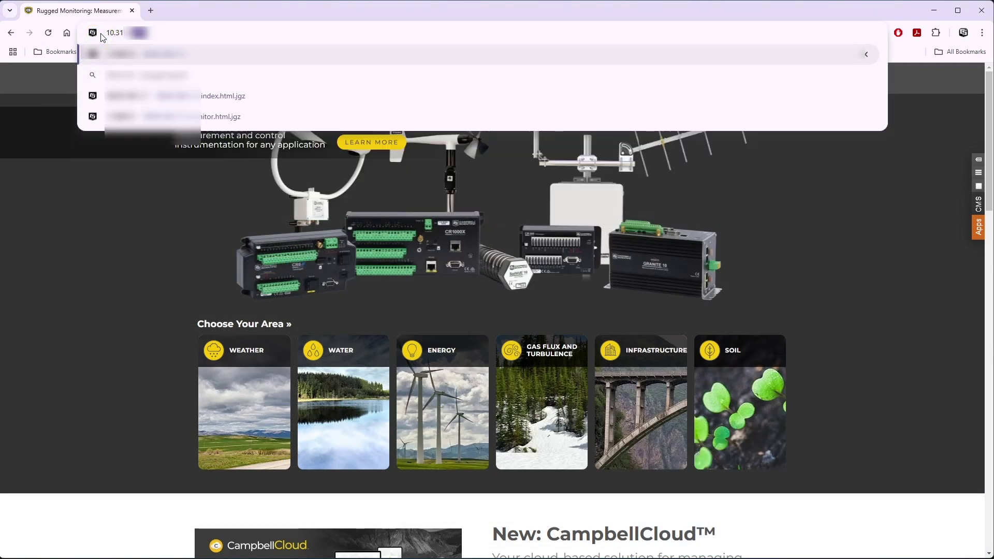
pyautogui.write('1')
pyautogui.press('Return')
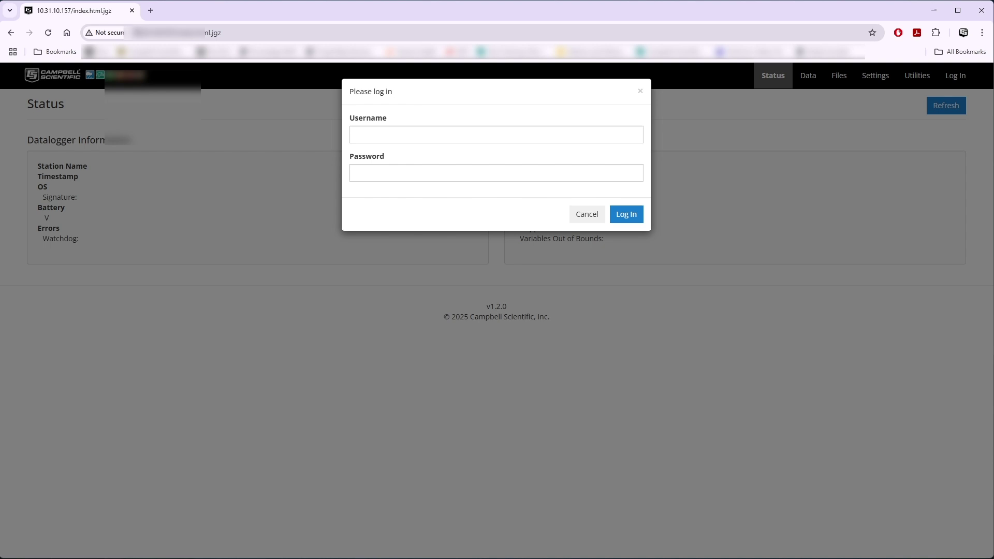
pyautogui.click(405, 135)
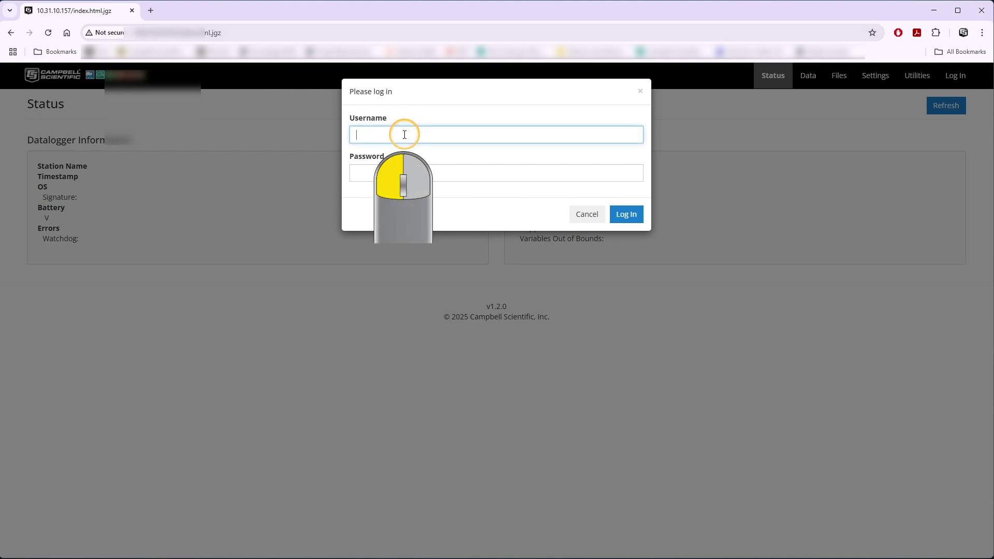
pyautogui.write('admin')
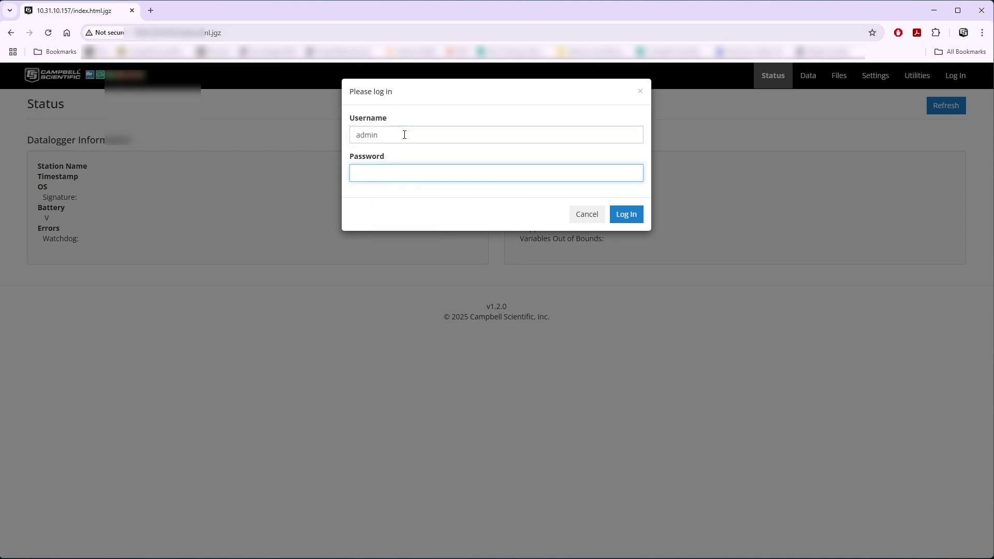
pyautogui.write('n')
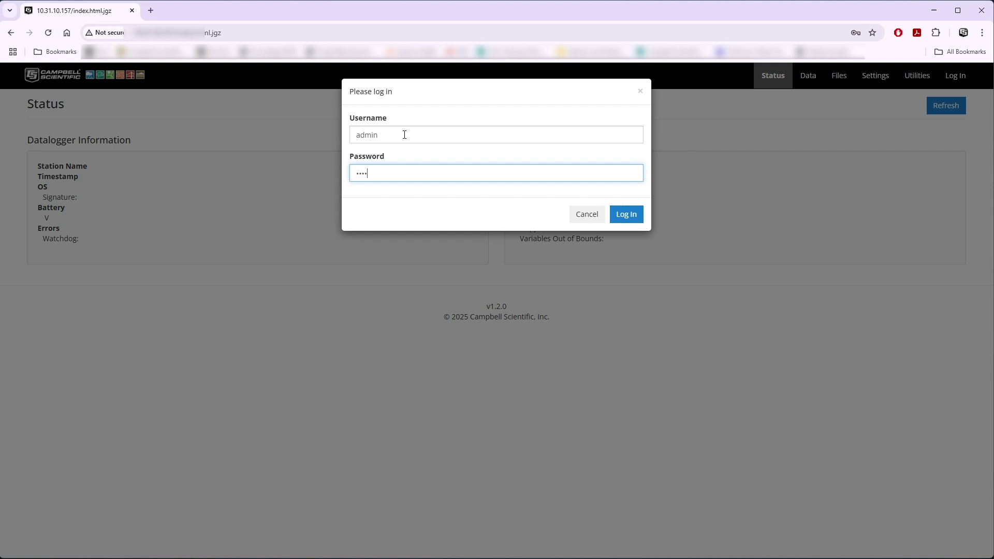
pyautogui.press('Return')
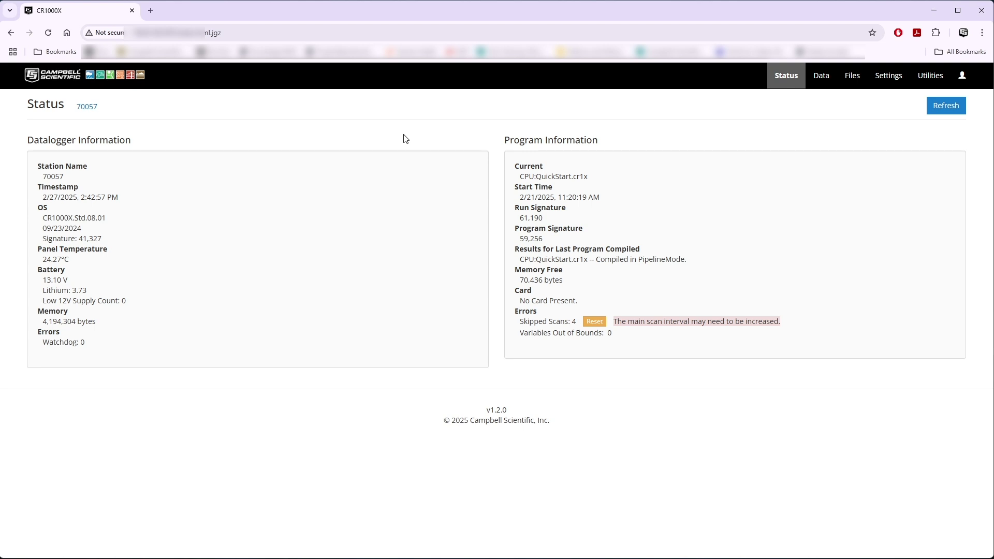
# Step: View the Data, CPU: files and Settings pages, then minimize Chrome
pyautogui.click(827, 83)
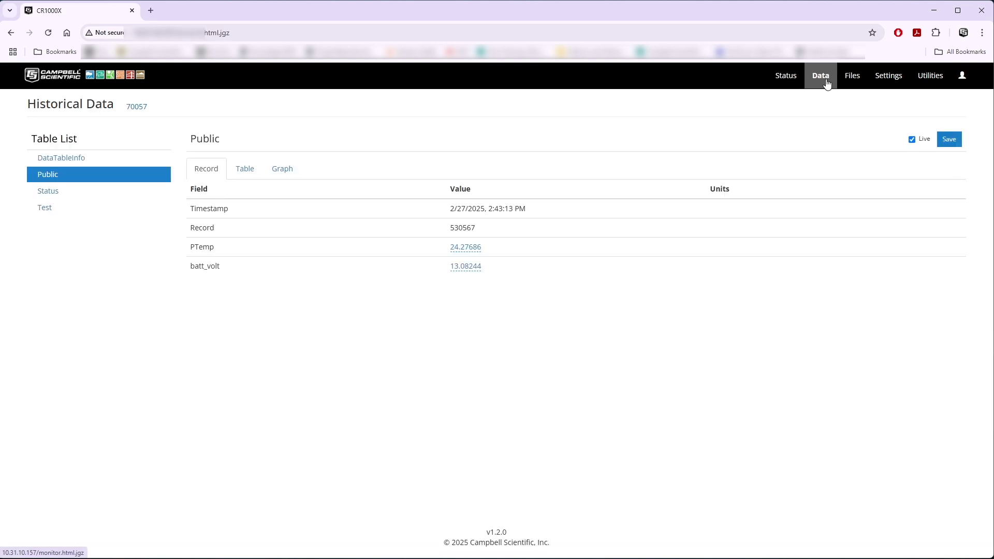
pyautogui.click(853, 79)
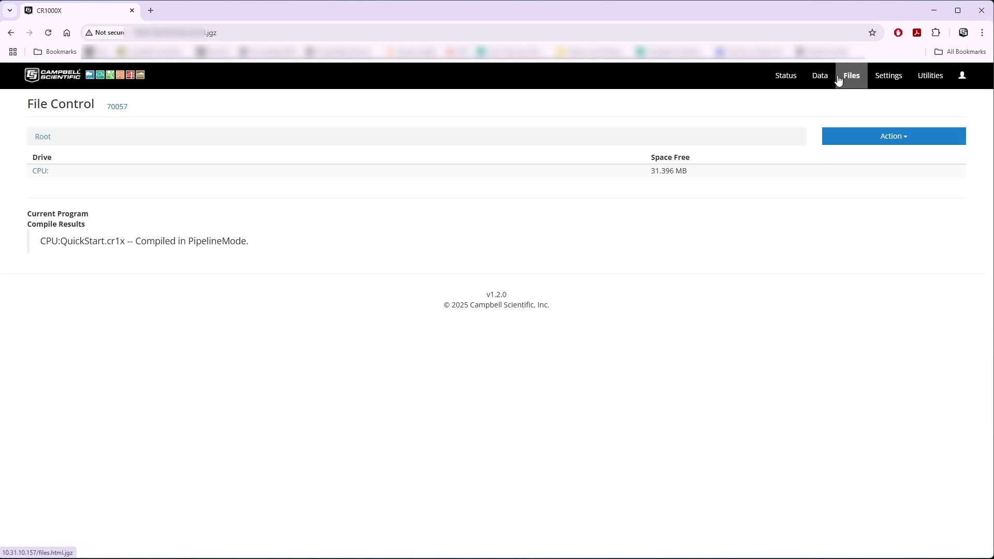
pyautogui.click(38, 173)
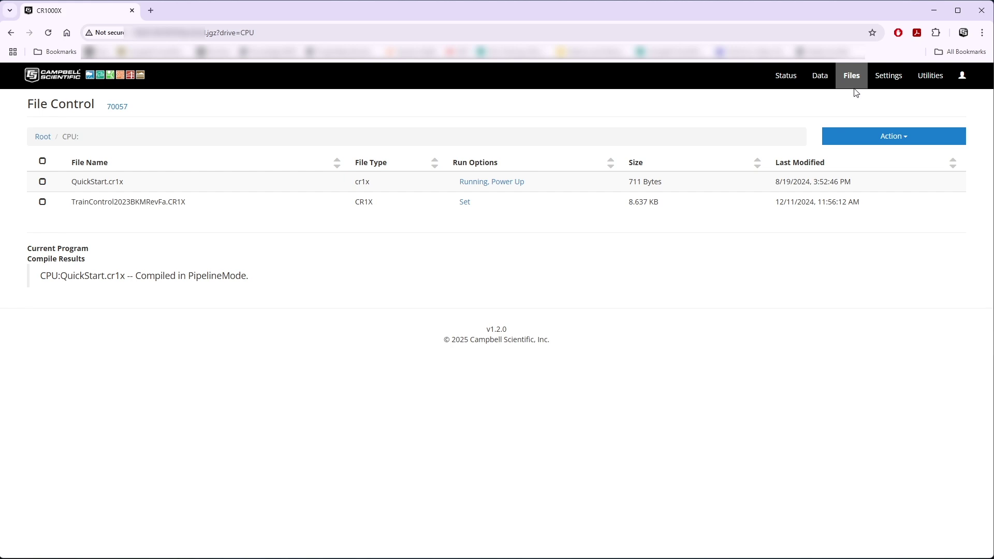
pyautogui.click(885, 76)
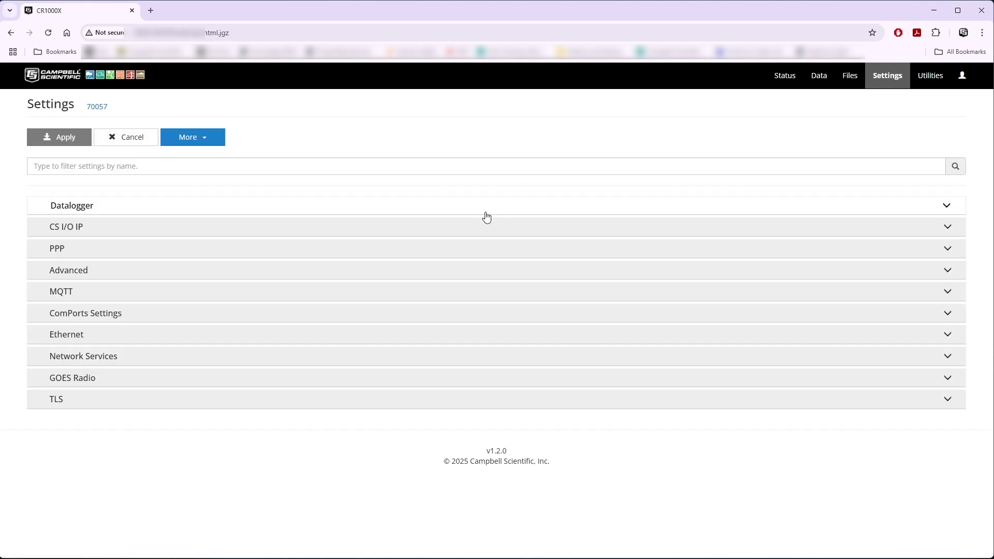
pyautogui.click(934, 13)
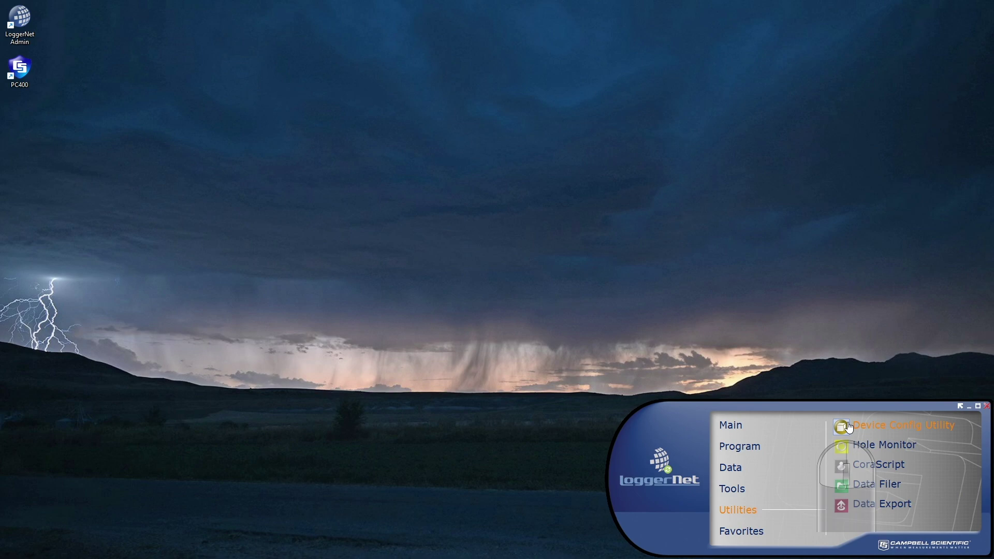
# Step: Connect DevConfig to the CR1000X, review Network Services and the security check flagging HTTP
pyautogui.click(849, 426)
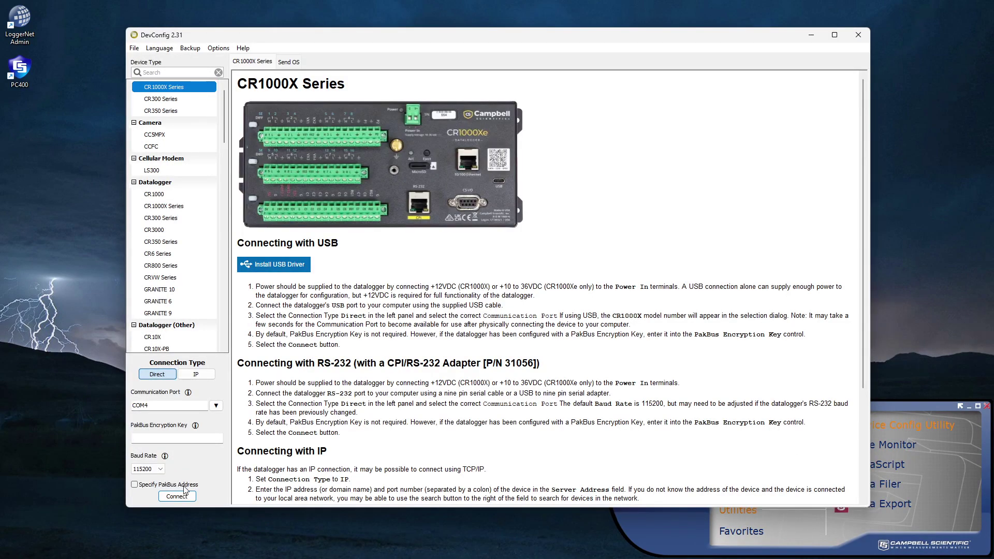
pyautogui.click(176, 496)
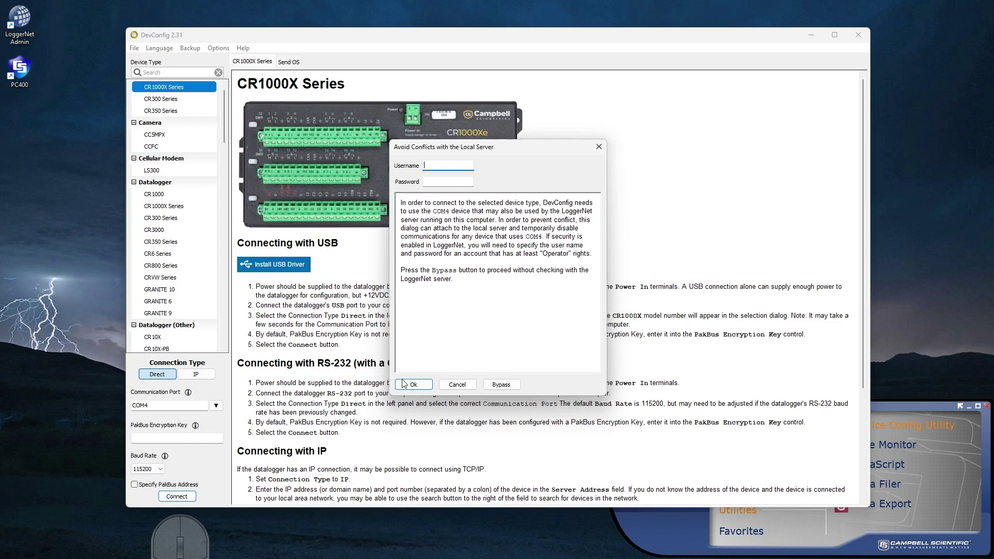
pyautogui.click(405, 384)
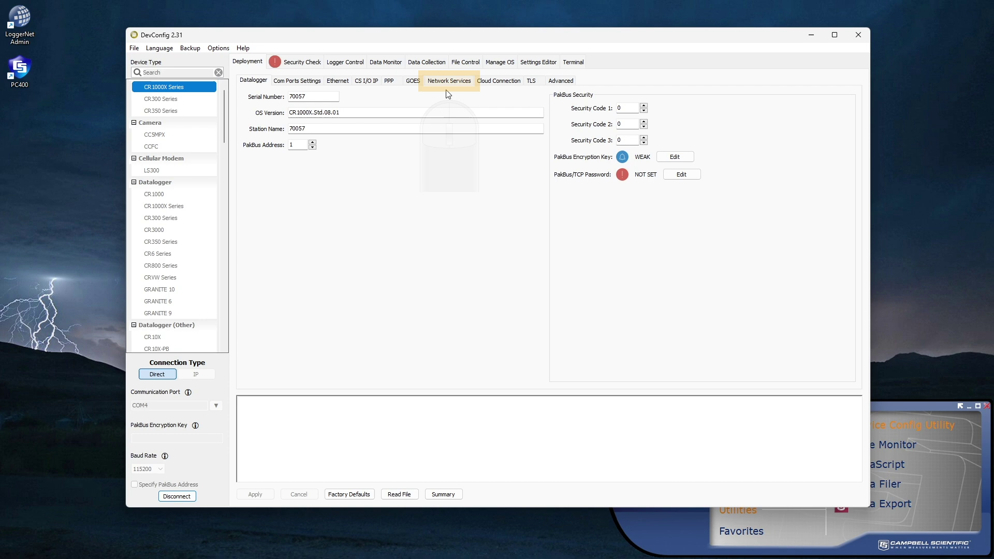
pyautogui.click(450, 81)
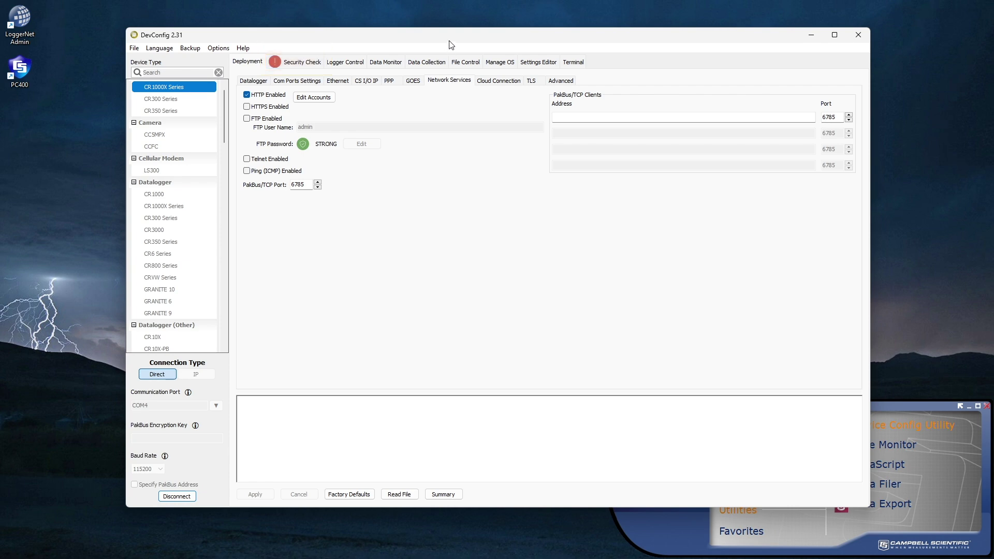
pyautogui.click(310, 62)
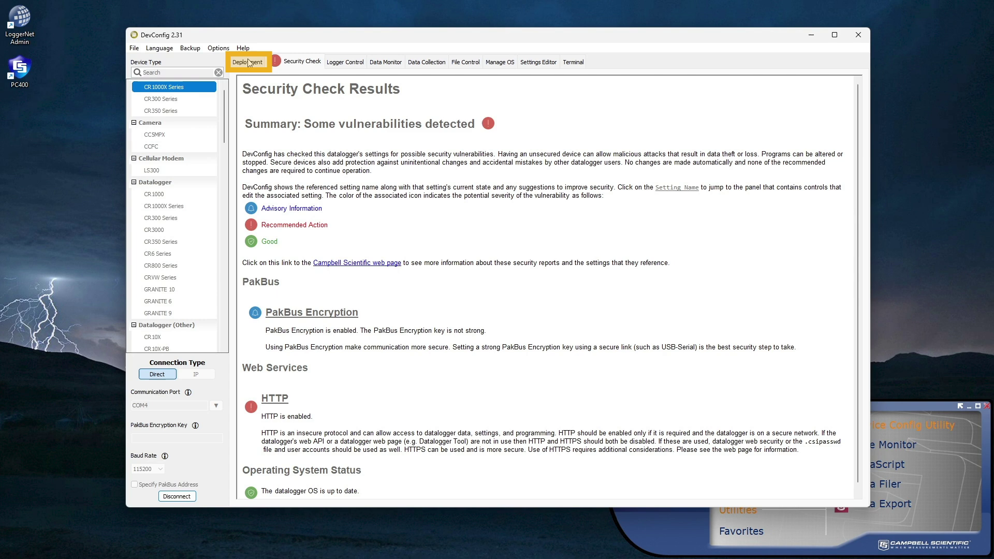
pyautogui.click(248, 62)
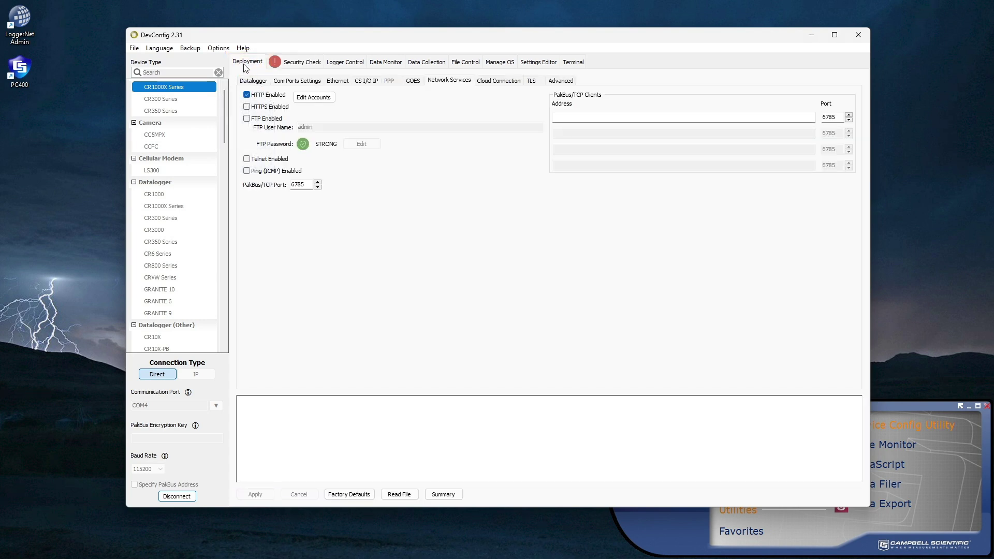
# Step: Disable HTTP, enable HTTPS, and set Max TLS Server Connections to 1
pyautogui.click(247, 95)
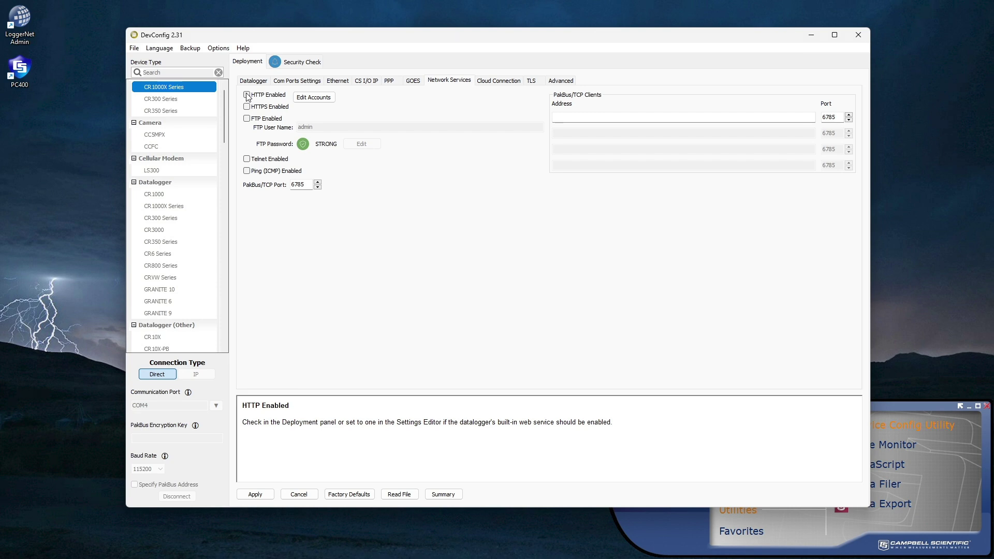
pyautogui.click(247, 107)
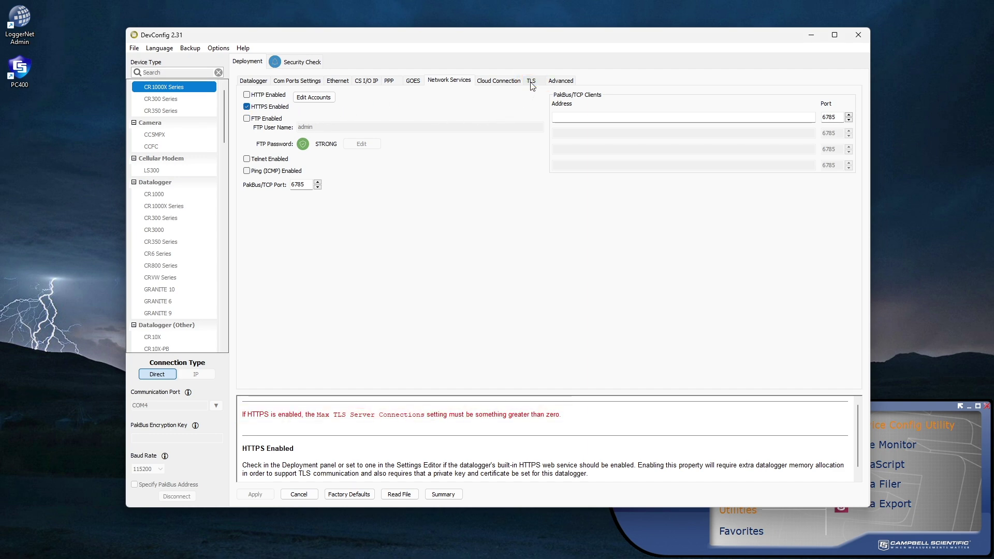
pyautogui.click(530, 83)
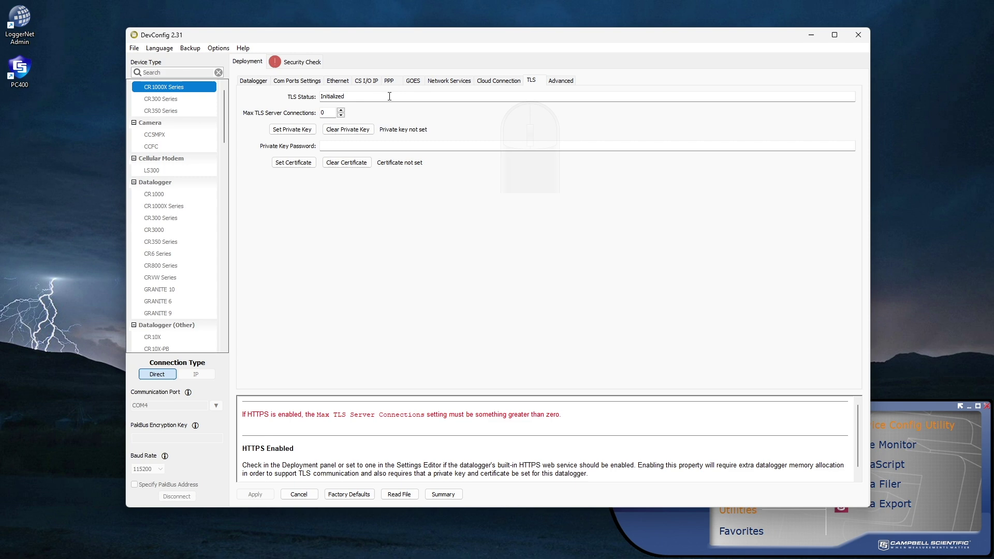
pyautogui.click(341, 110)
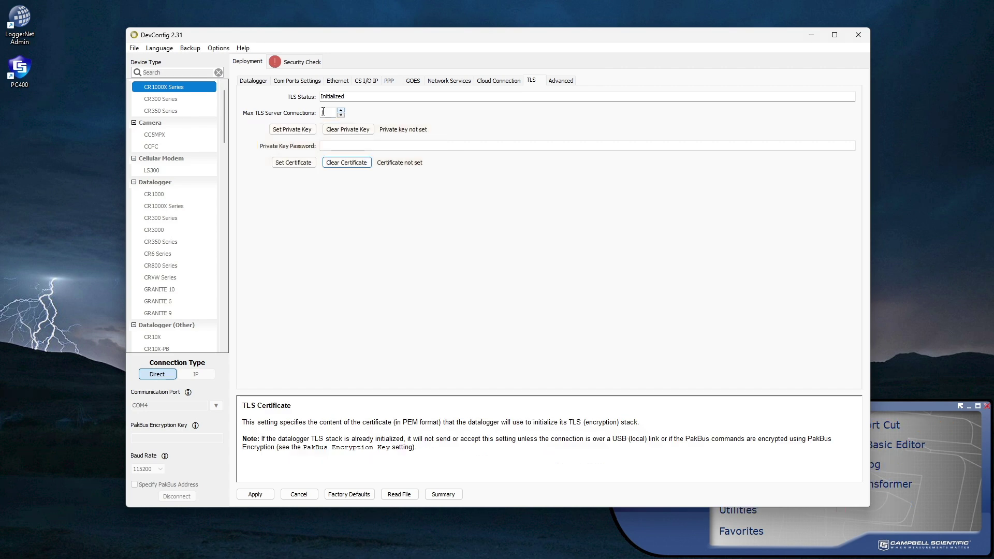
# Step: Set key_2048 2.pem from Downloads as the TLS private key
pyautogui.click(293, 130)
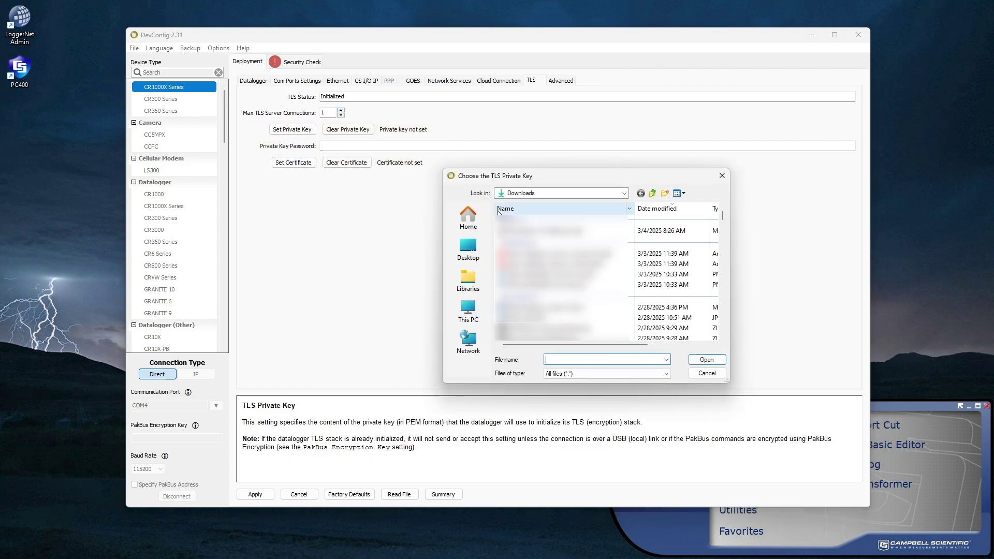
pyautogui.scroll(-2, 622, 283)
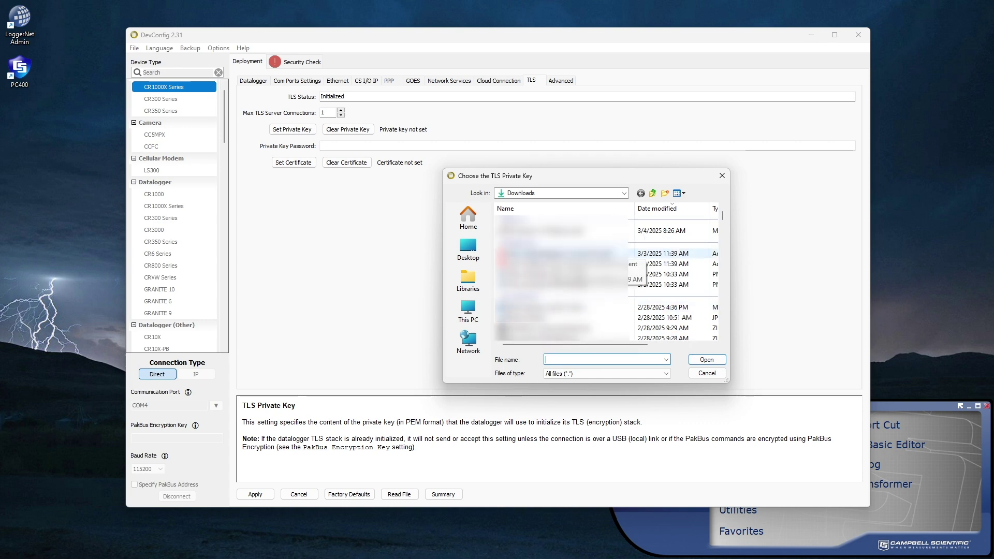
pyautogui.scroll(-2, 540, 266)
pyautogui.scroll(-1, 540, 267)
pyautogui.scroll(-1, 541, 267)
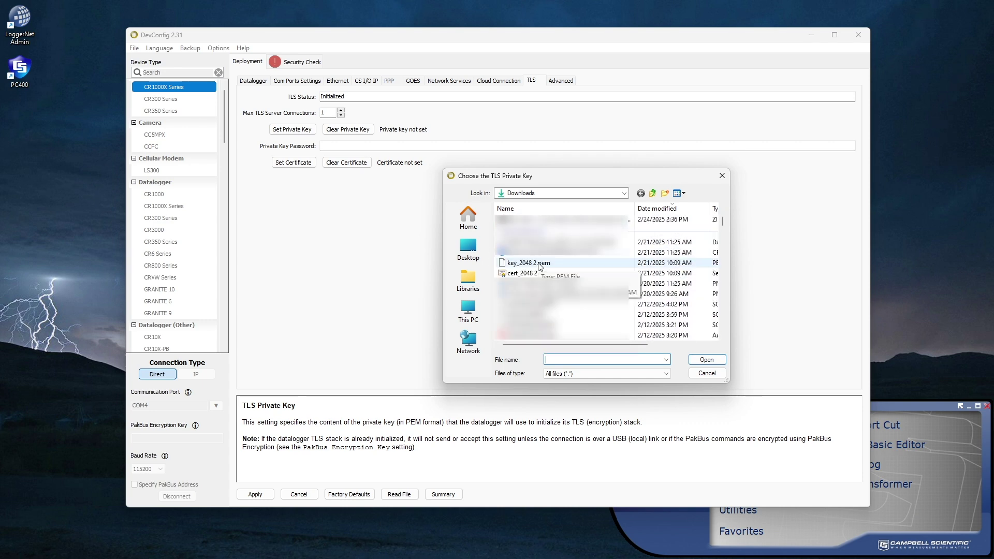
pyautogui.doubleClick(540, 266)
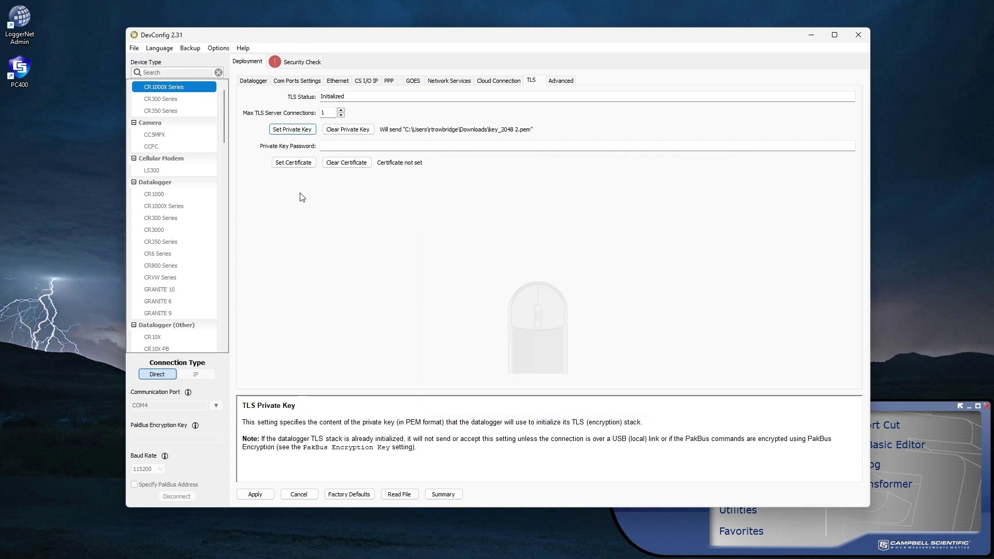
# Step: Set cert_2048 2.cer as the TLS certificate
pyautogui.click(292, 162)
pyautogui.scroll(-3, 564, 275)
pyautogui.scroll(-3, 565, 275)
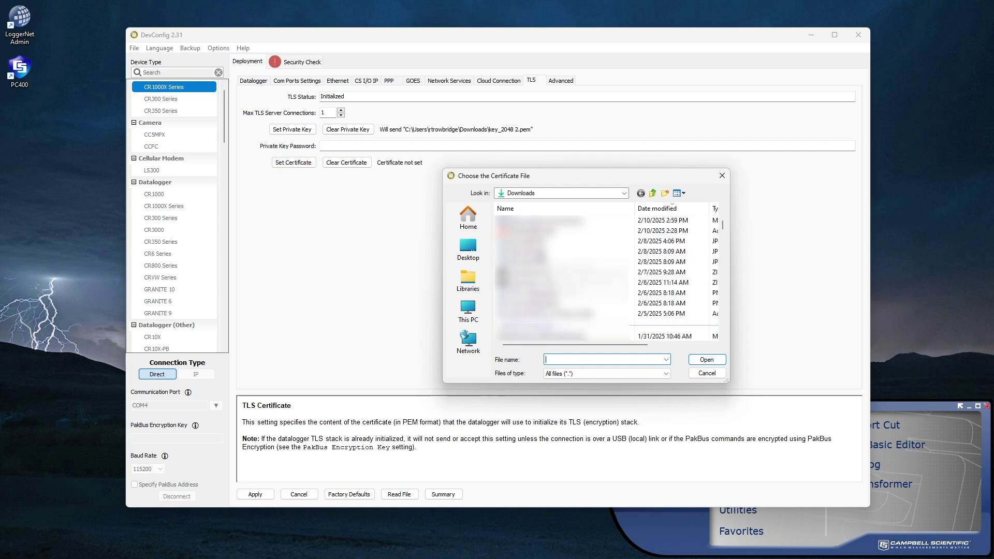
pyautogui.scroll(-3, 565, 274)
pyautogui.scroll(5, 540, 275)
pyautogui.doubleClick(508, 303)
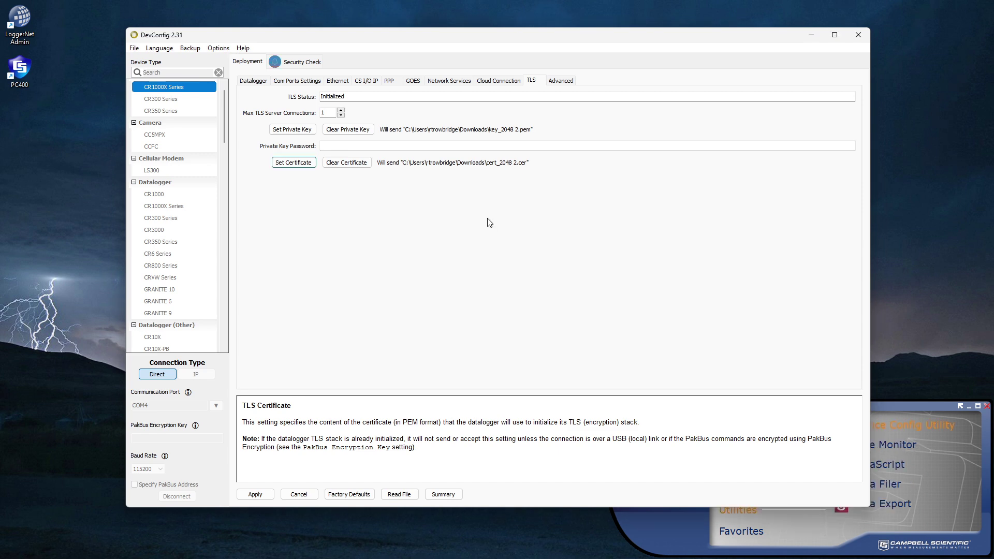
pyautogui.click(448, 81)
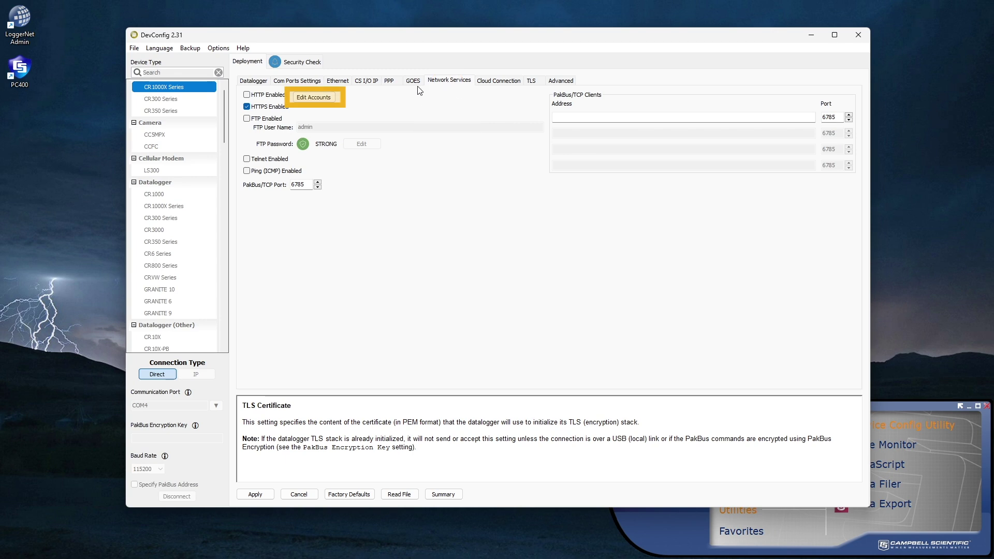
pyautogui.click(311, 98)
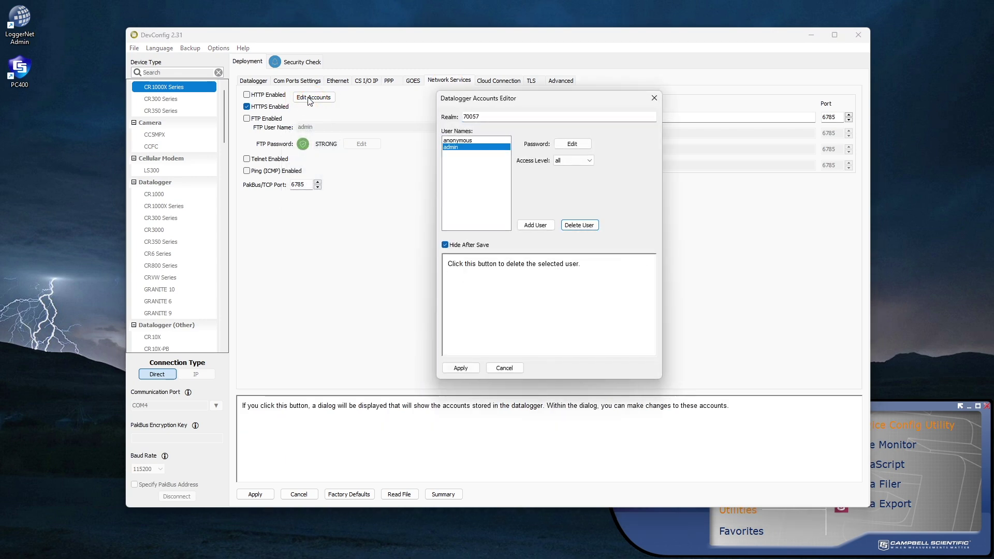
pyautogui.click(532, 226)
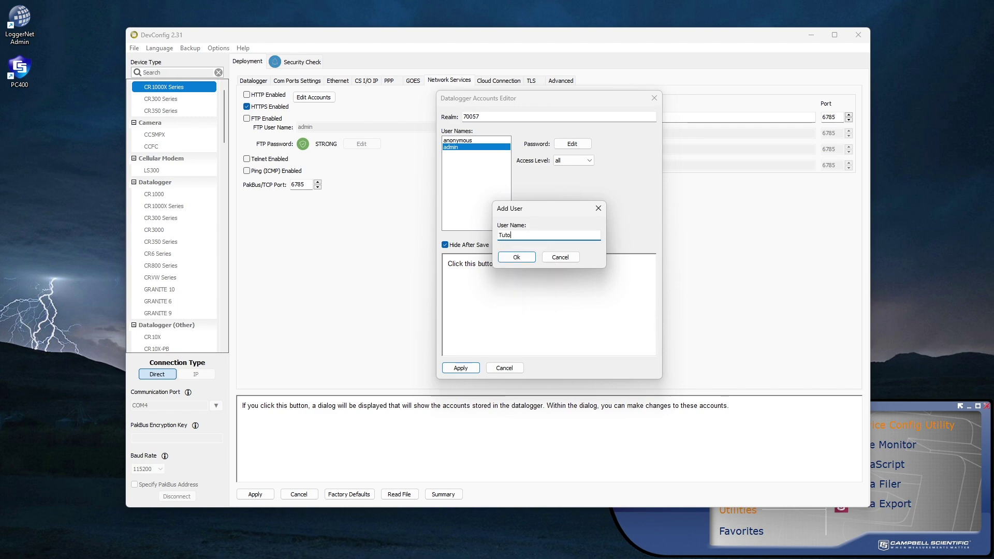
pyautogui.click(517, 259)
pyautogui.click(572, 145)
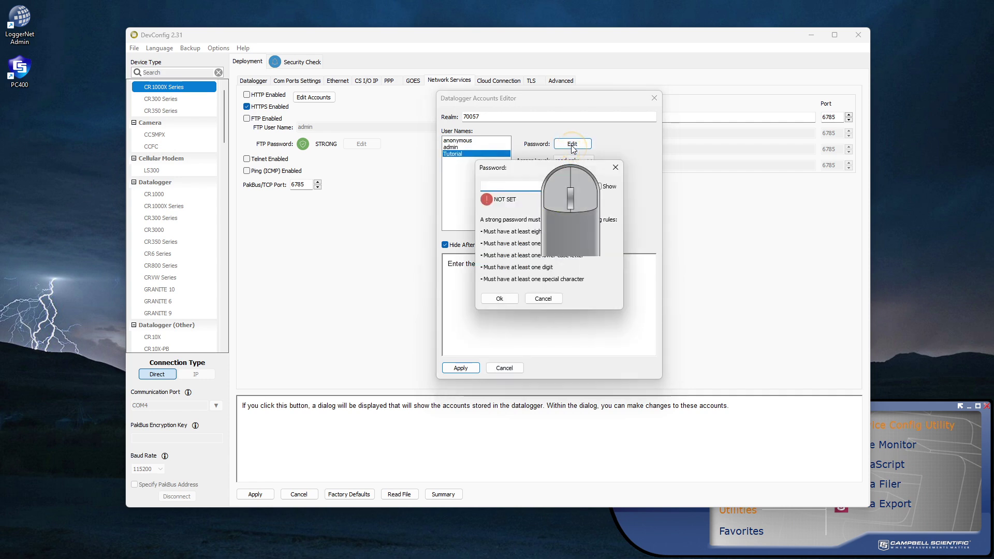
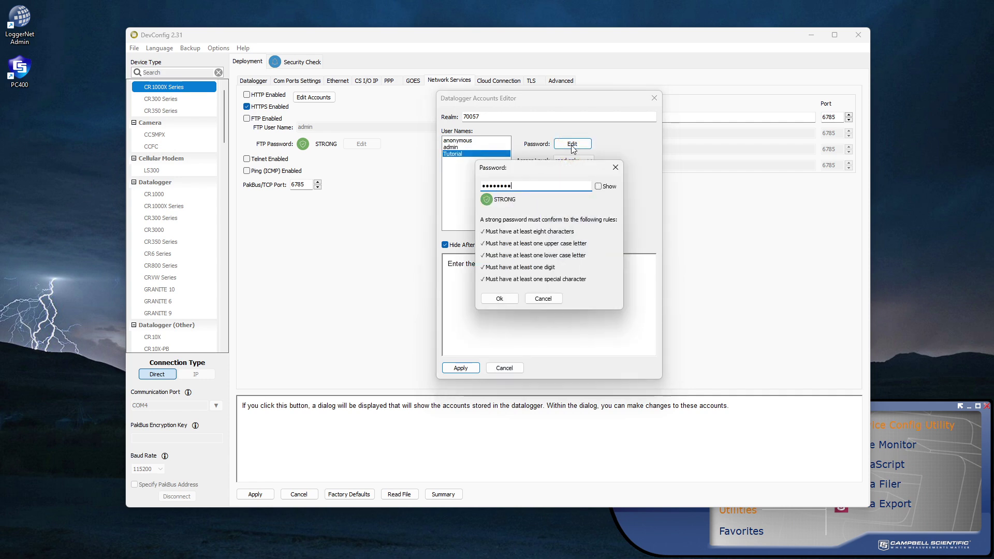
pyautogui.click(500, 298)
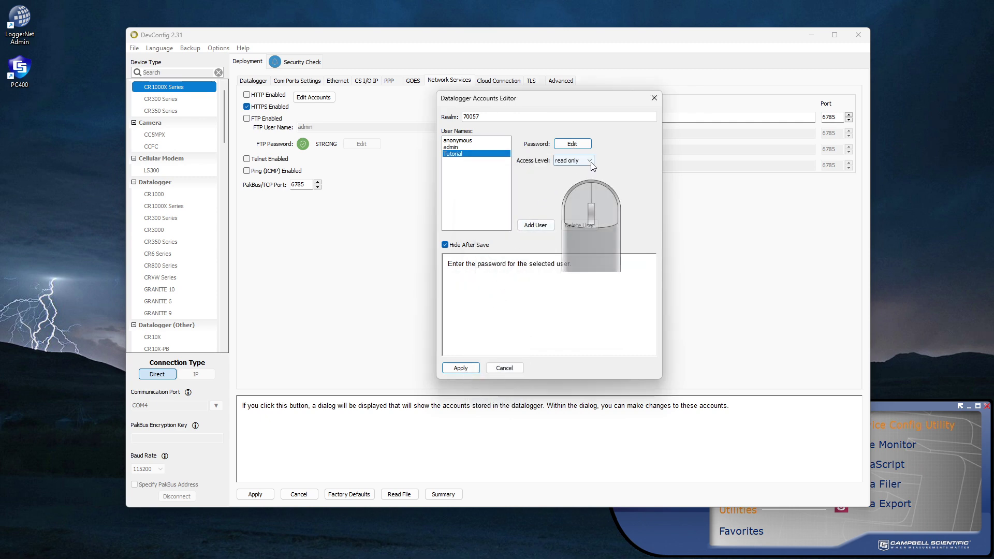
pyautogui.click(592, 160)
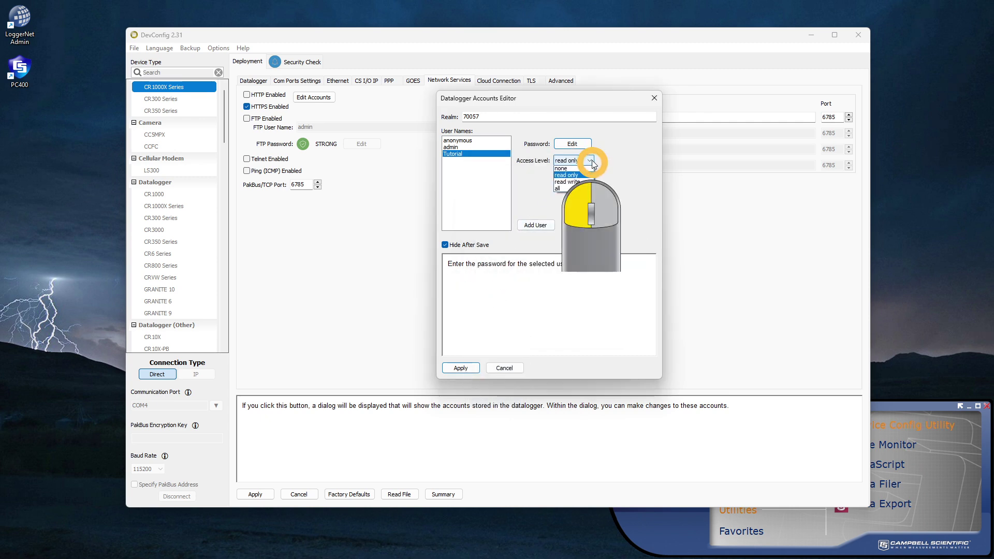
pyautogui.click(573, 184)
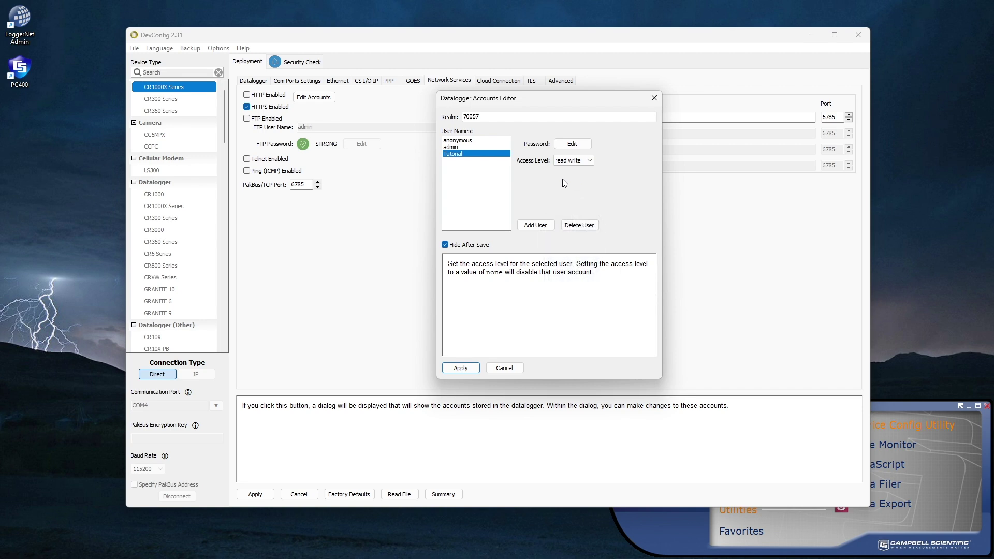
# Step: Confirm the admin account's new password after checking it with Show
pyautogui.click(461, 147)
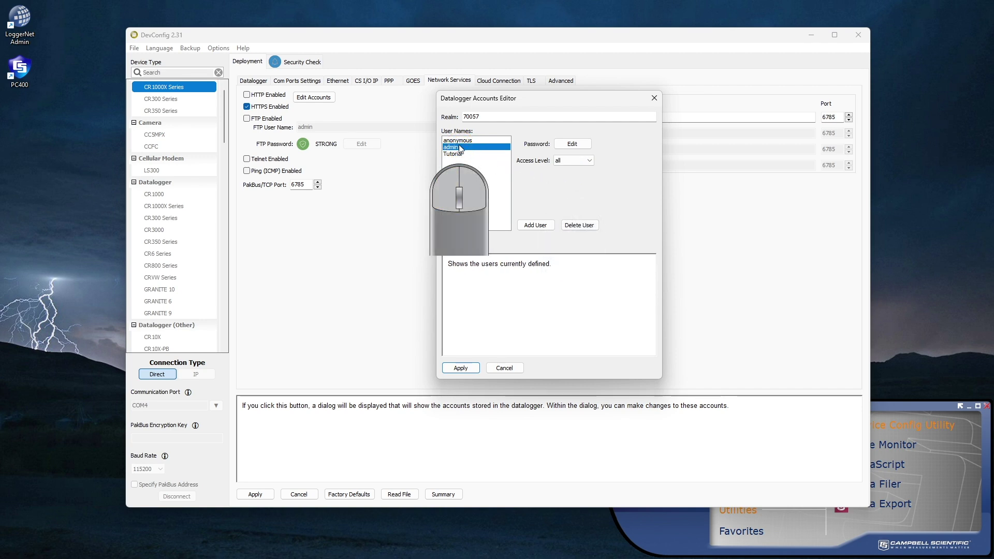
pyautogui.click(575, 144)
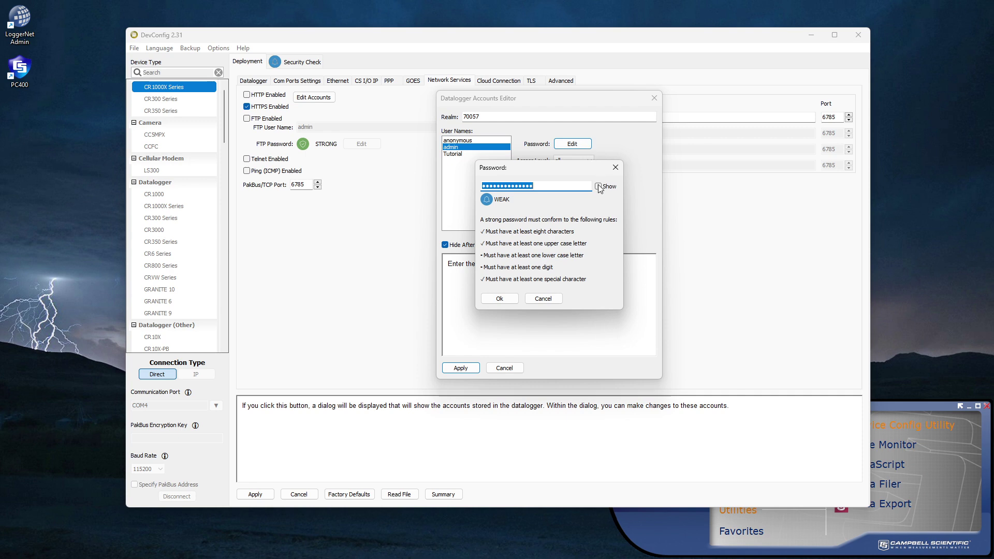
pyautogui.click(598, 187)
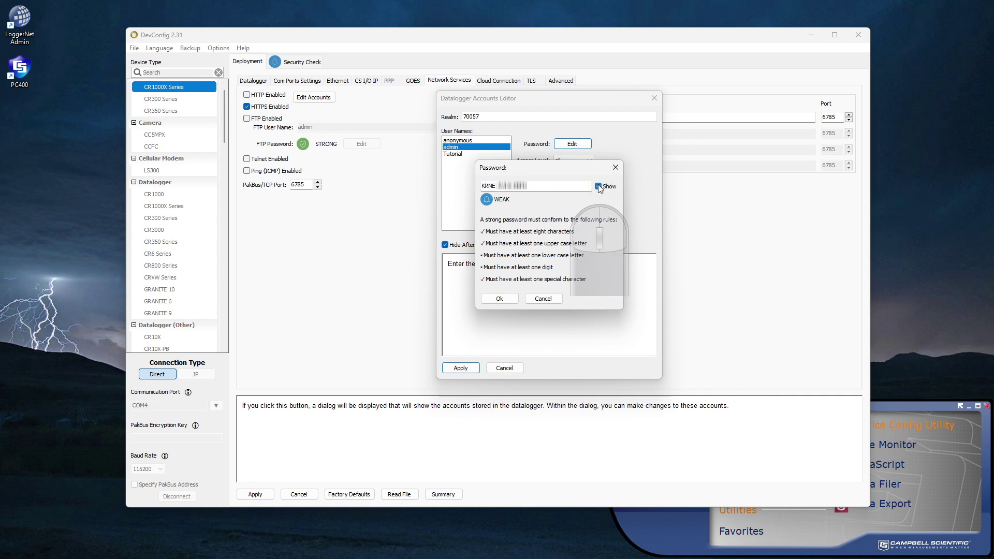
pyautogui.click(599, 186)
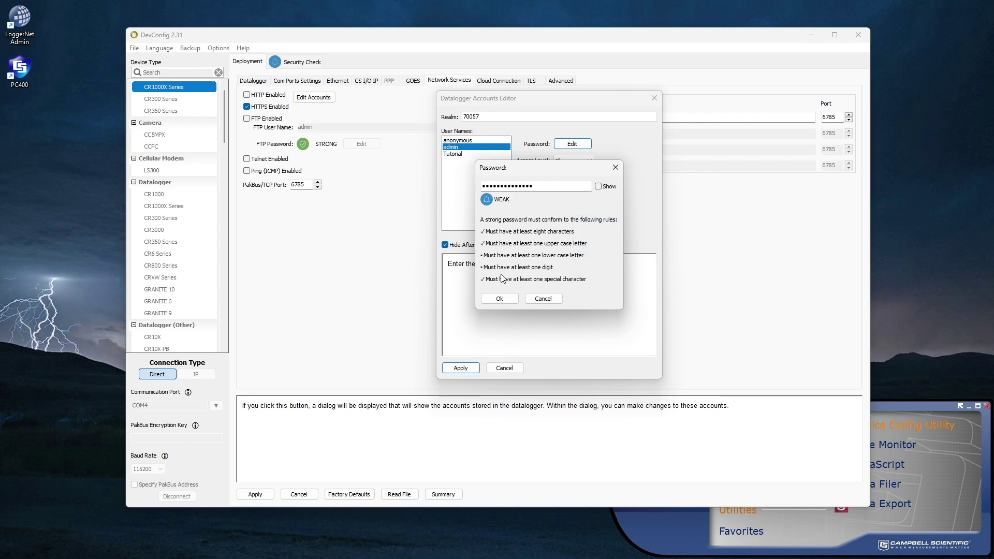
pyautogui.click(500, 298)
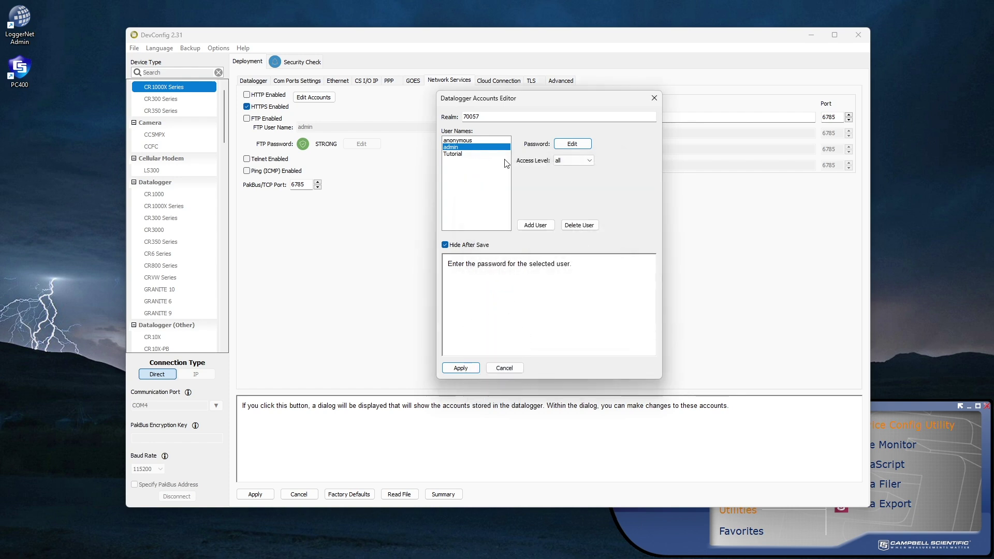
# Step: Set the anonymous account's access level to read only and apply the account changes
pyautogui.click(470, 139)
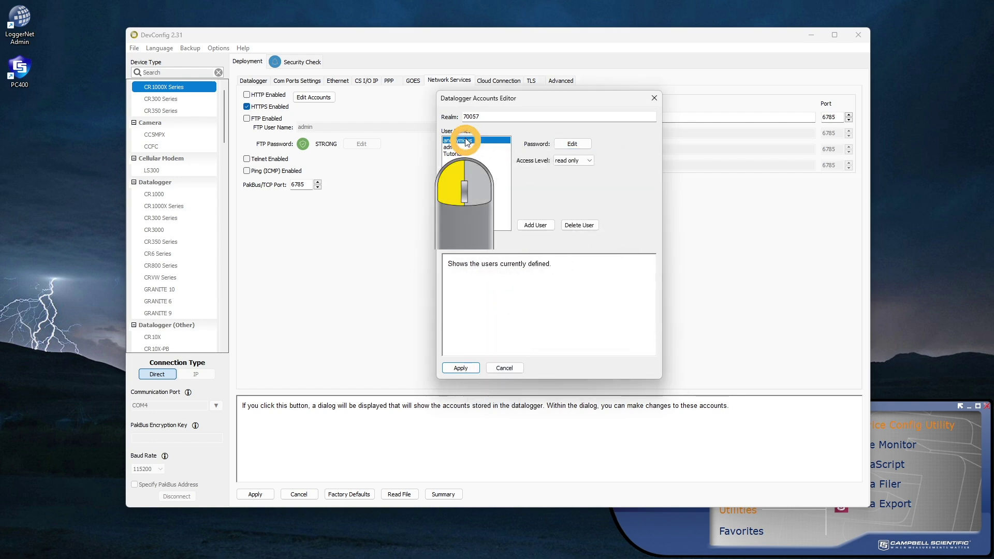
pyautogui.click(570, 162)
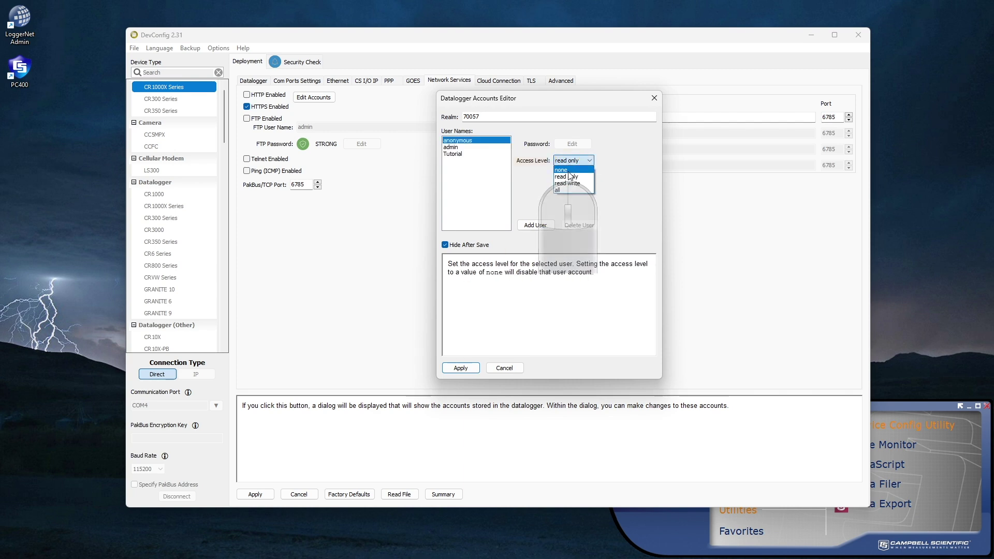
pyautogui.click(568, 171)
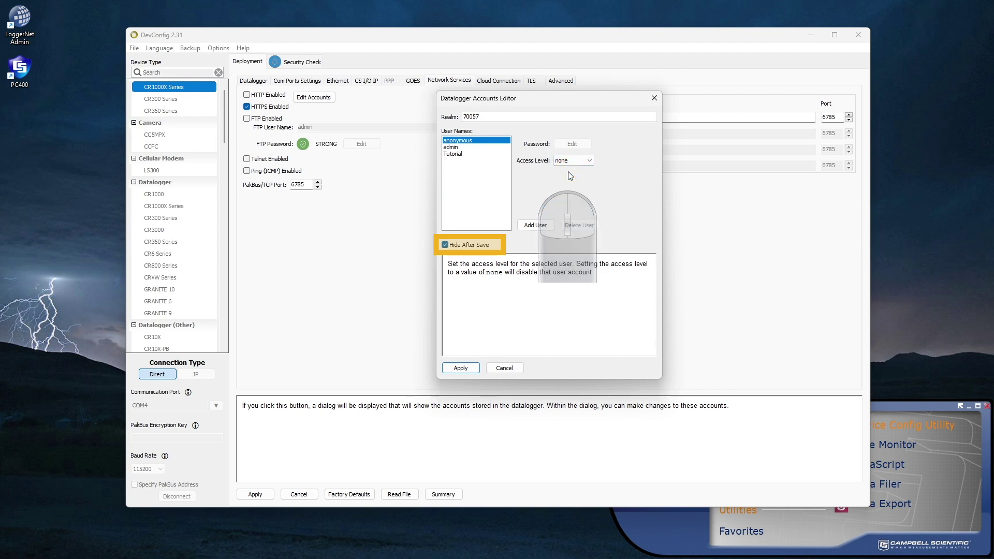
pyautogui.click(571, 162)
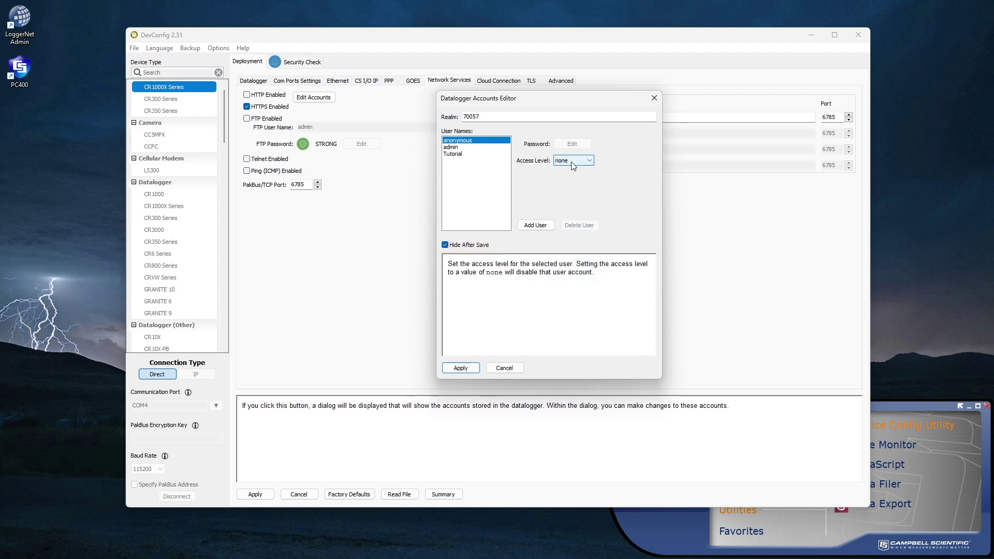
pyautogui.click(569, 173)
pyautogui.click(461, 368)
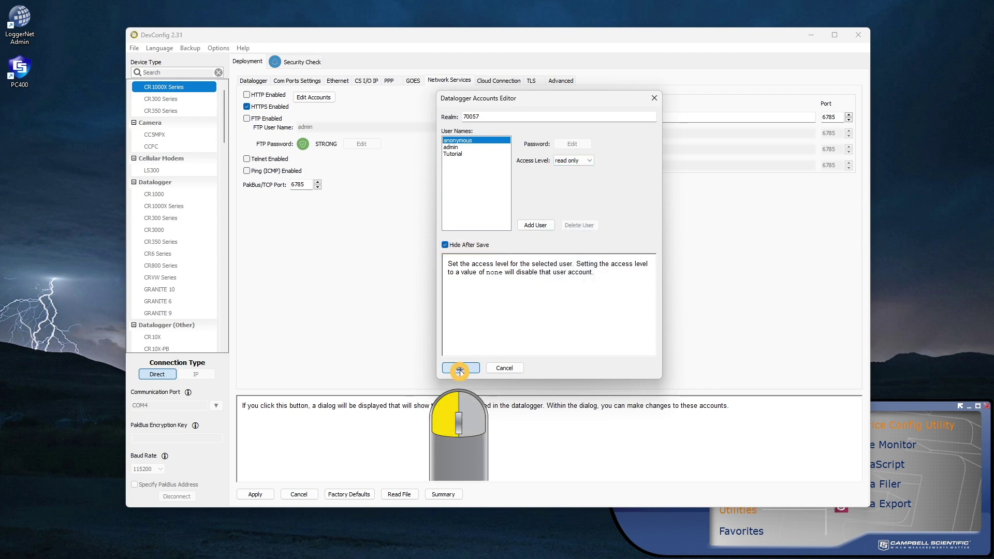
# Step: Apply and confirm the new settings on the CR1000X, dismiss the summary, minimise DevConfig
pyautogui.click(255, 494)
pyautogui.click(518, 399)
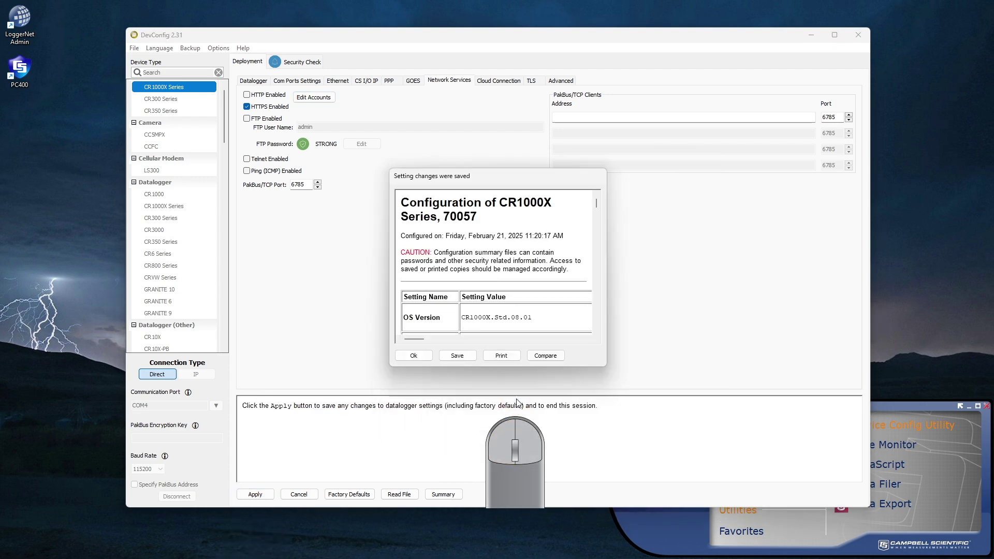
pyautogui.click(426, 356)
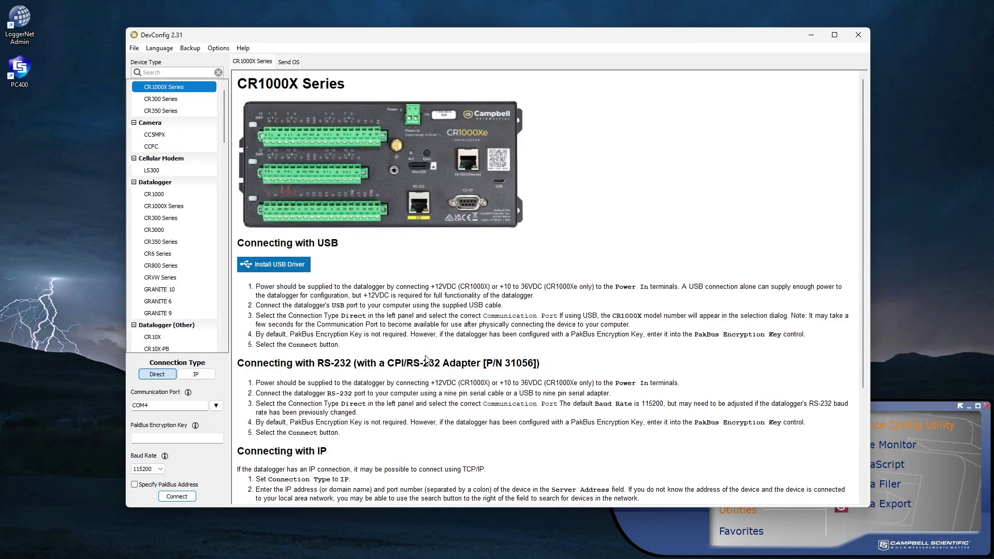
pyautogui.click(810, 33)
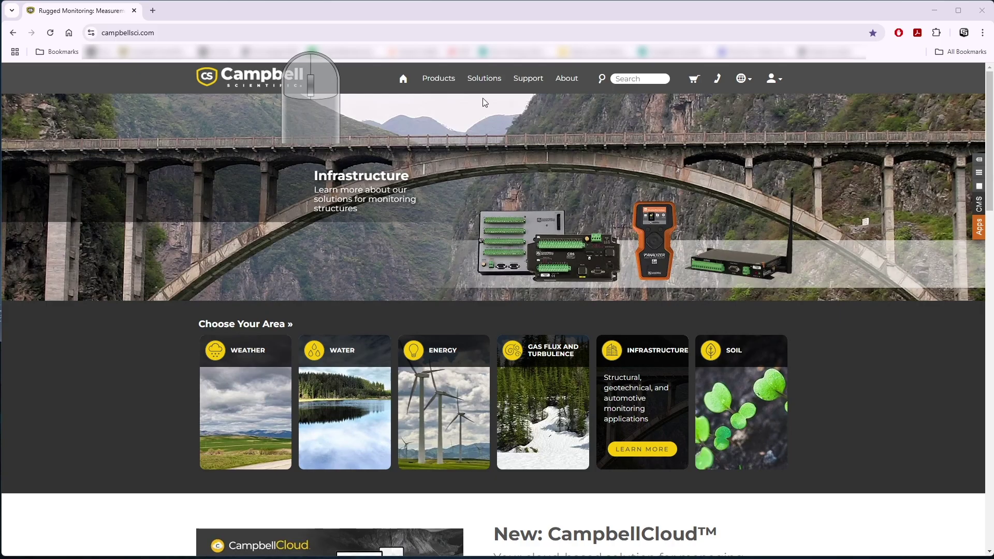
# Step: Load 10.31.10.157 in Chrome and sign in with the Tutorial account
pyautogui.click(312, 33)
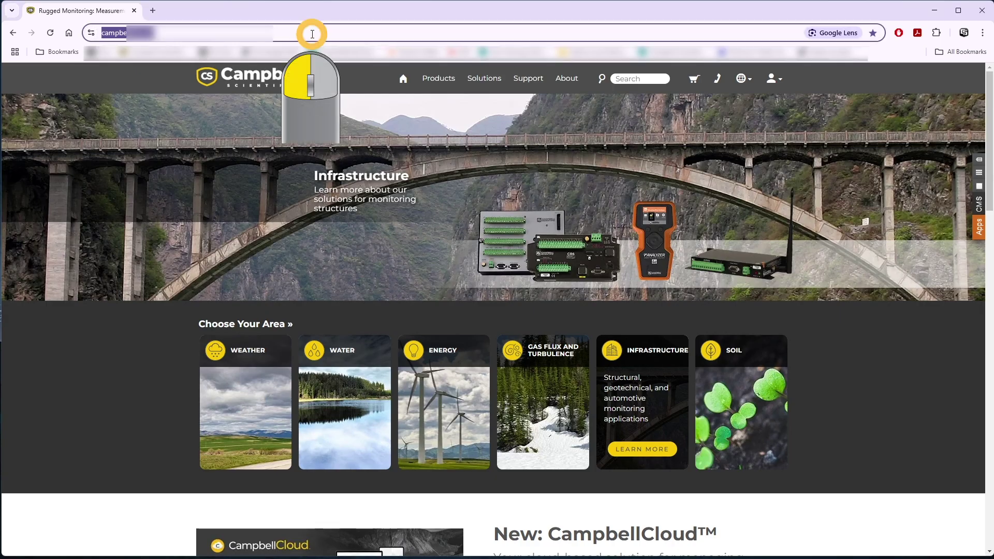
pyautogui.write('10.31')
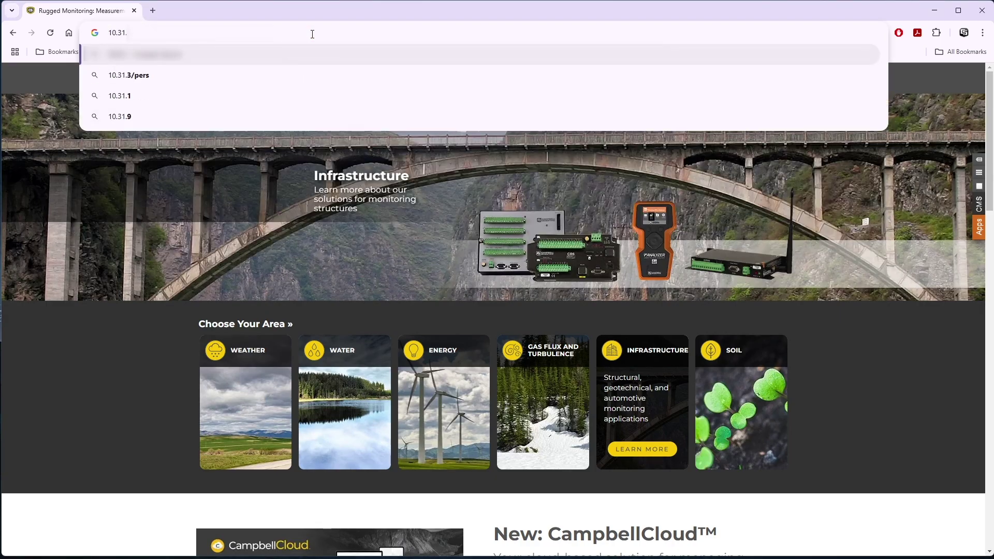
pyautogui.write('.10.157')
pyautogui.press('Return')
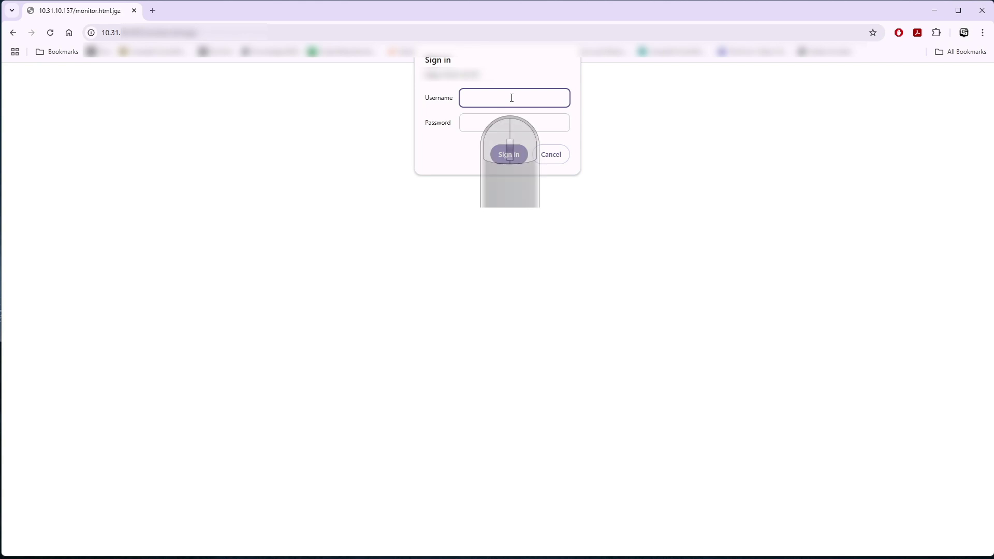
pyautogui.click(511, 97)
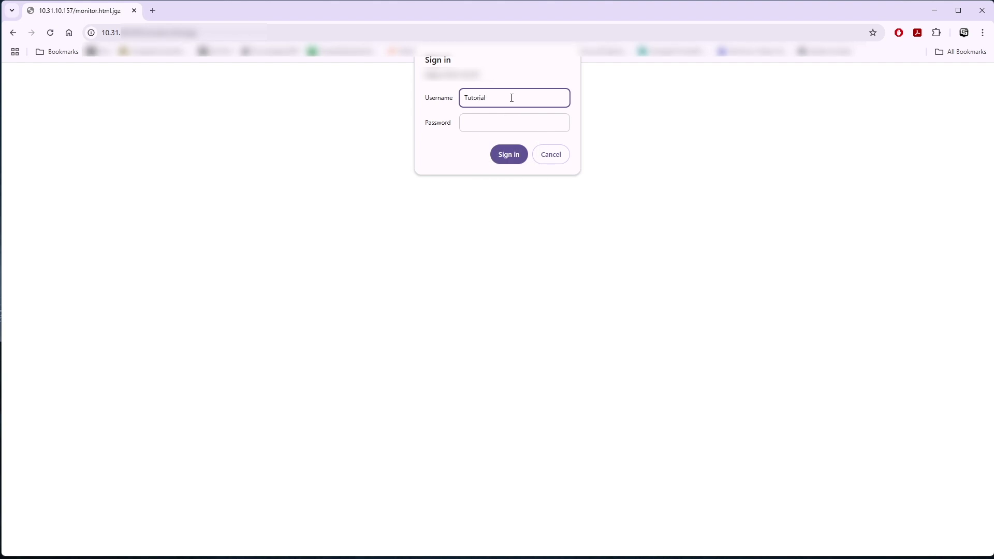
pyautogui.press('Tab')
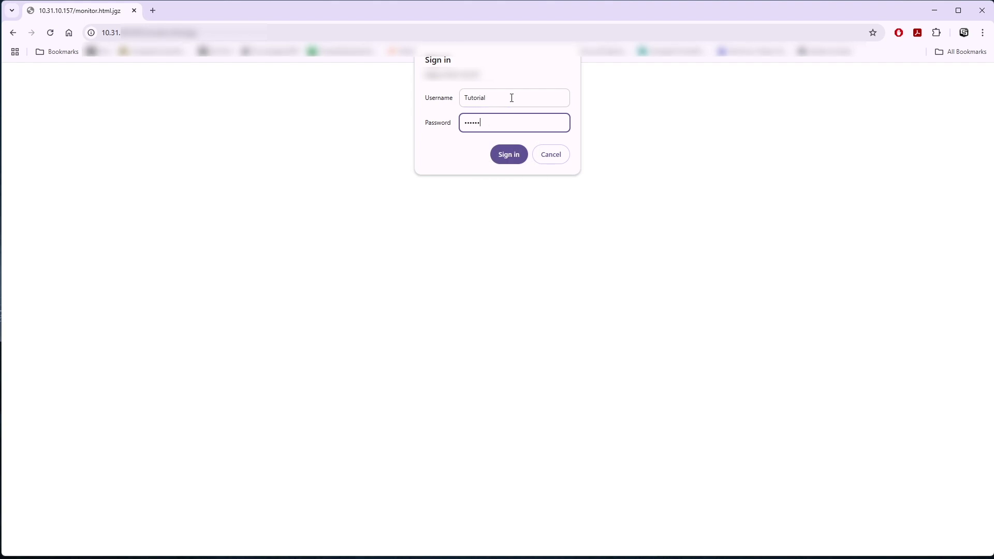
pyautogui.press('Return')
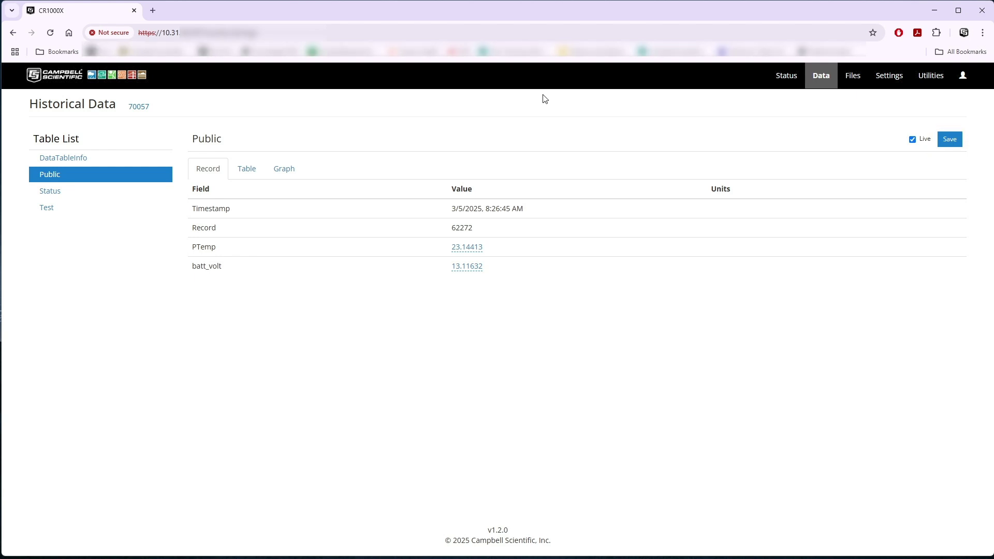
# Step: Browse the CPU: drive and show file actions for TrainControl2023BKMRevFa.CR1X
pyautogui.click(847, 78)
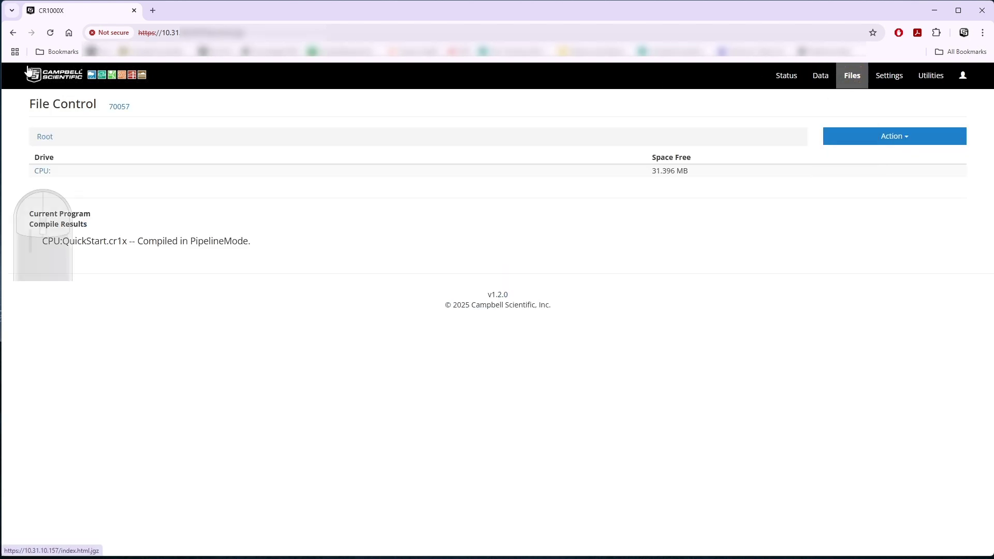
pyautogui.click(44, 171)
pyautogui.click(45, 202)
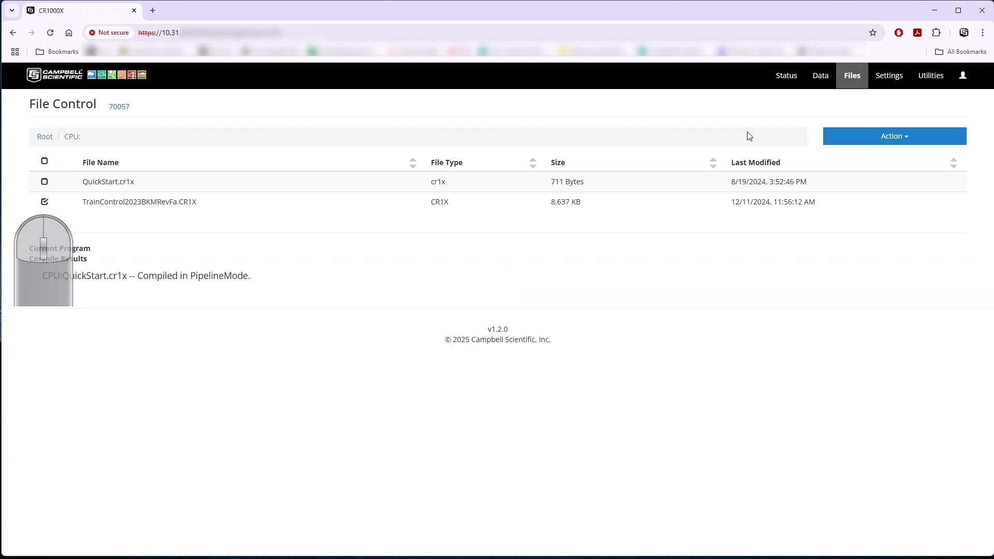
pyautogui.click(838, 135)
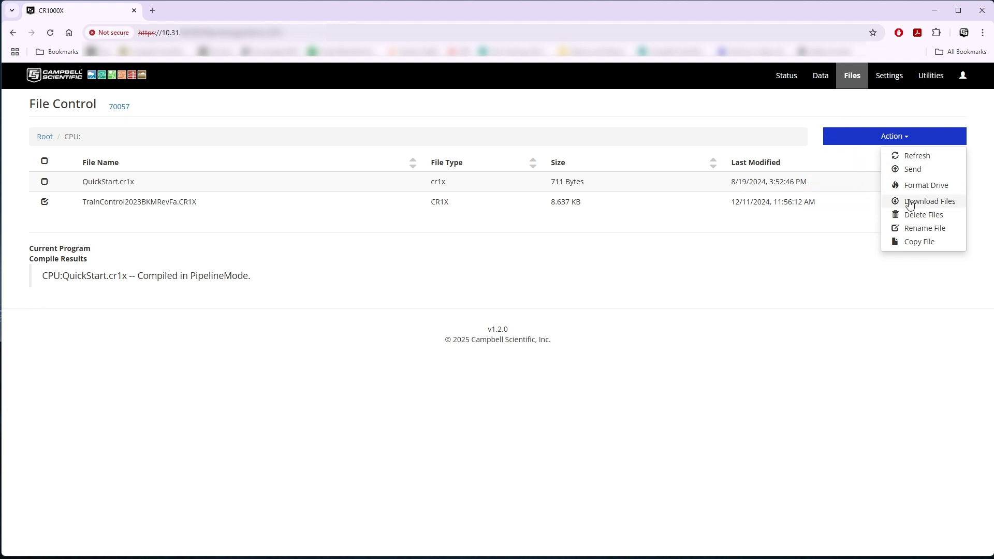
# Step: Sync the station clock to the computer's time from the Utilities page
pyautogui.click(821, 76)
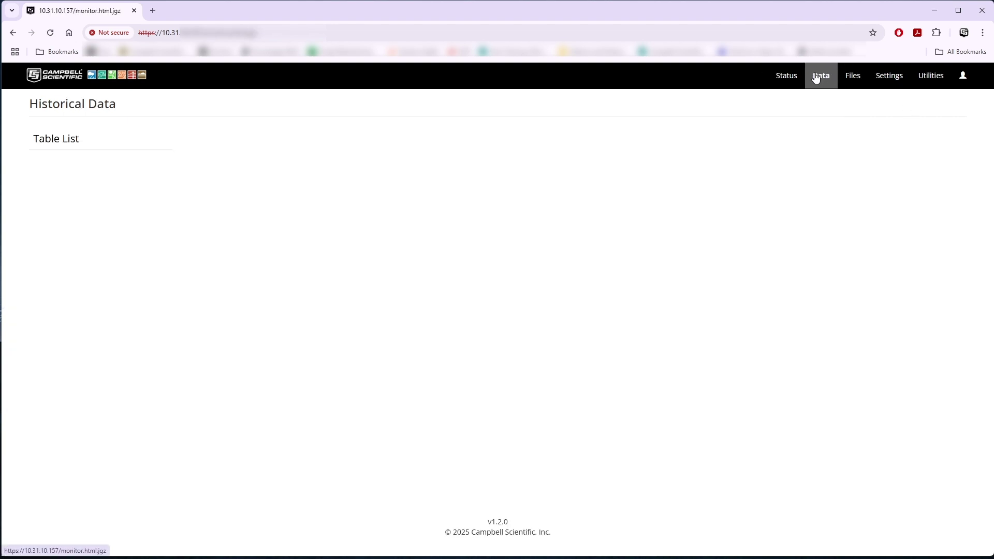
pyautogui.click(929, 77)
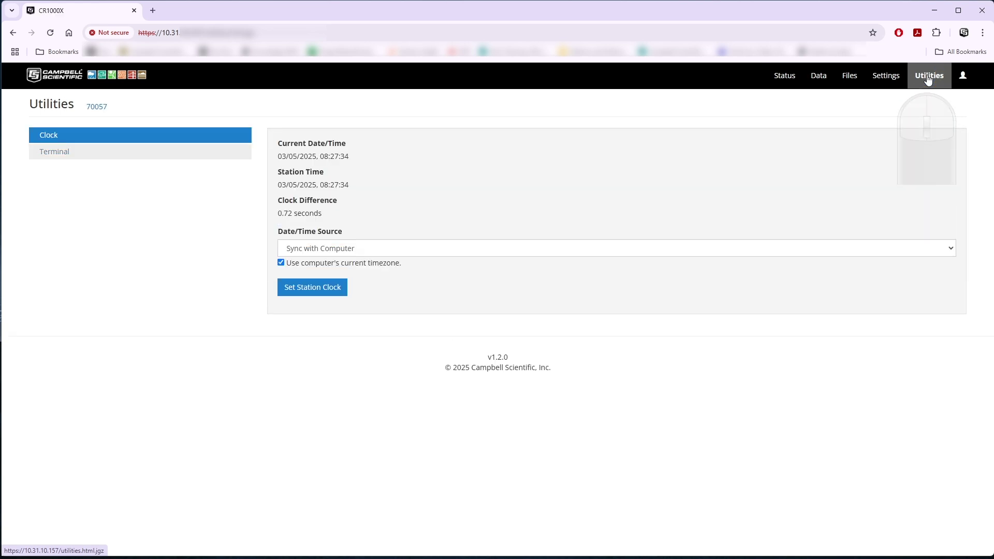
pyautogui.click(311, 288)
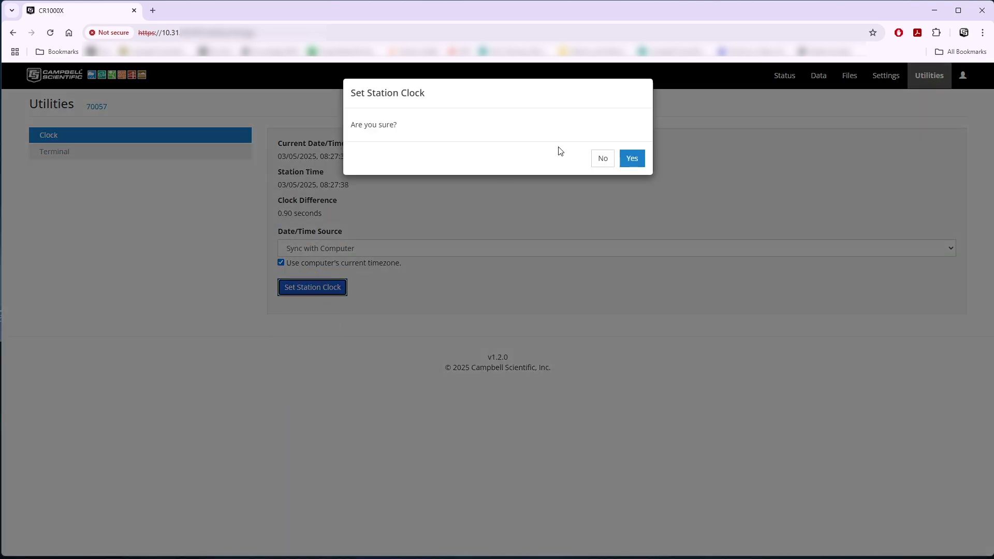
pyautogui.click(635, 161)
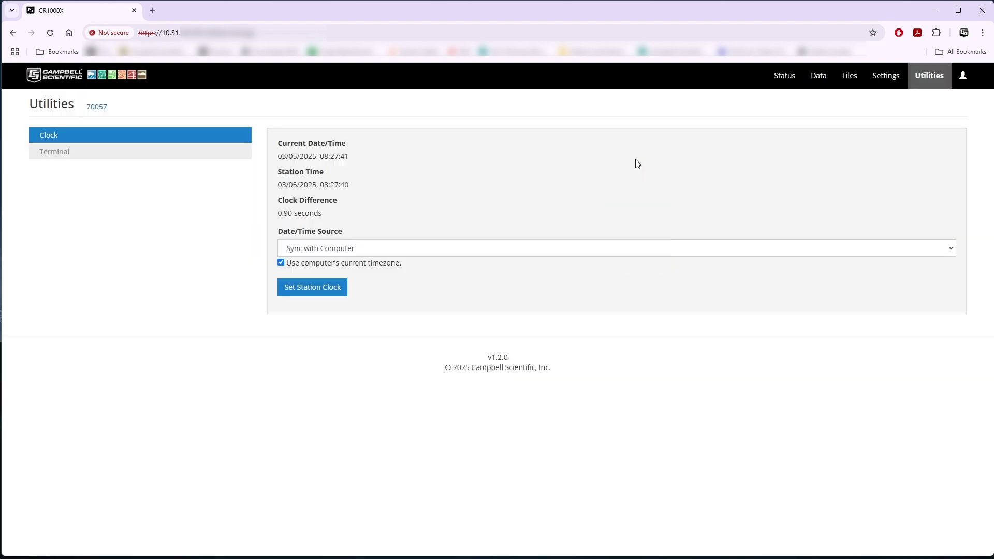